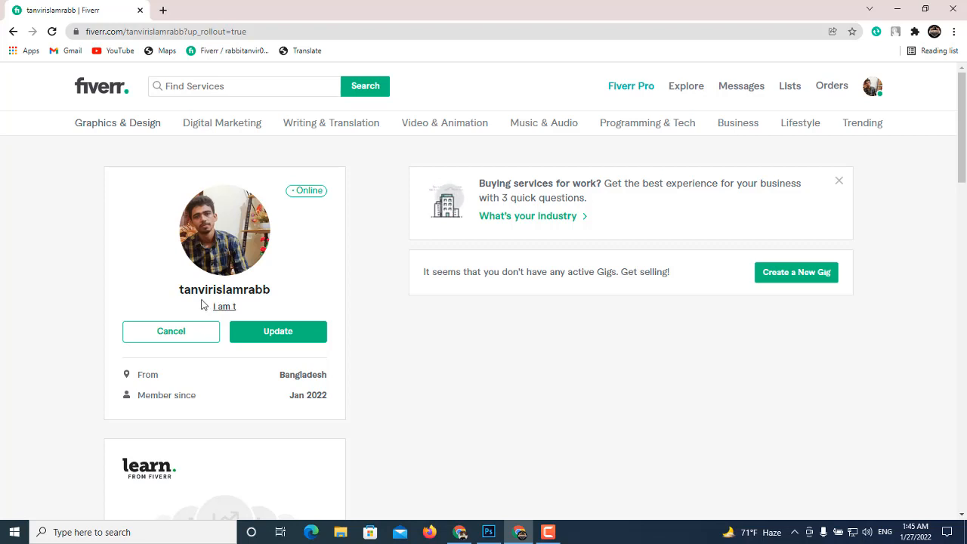
Write the opening of the profile's one-line tagline as "I am a SEO professional", removing the stray letter at its end
type("a")
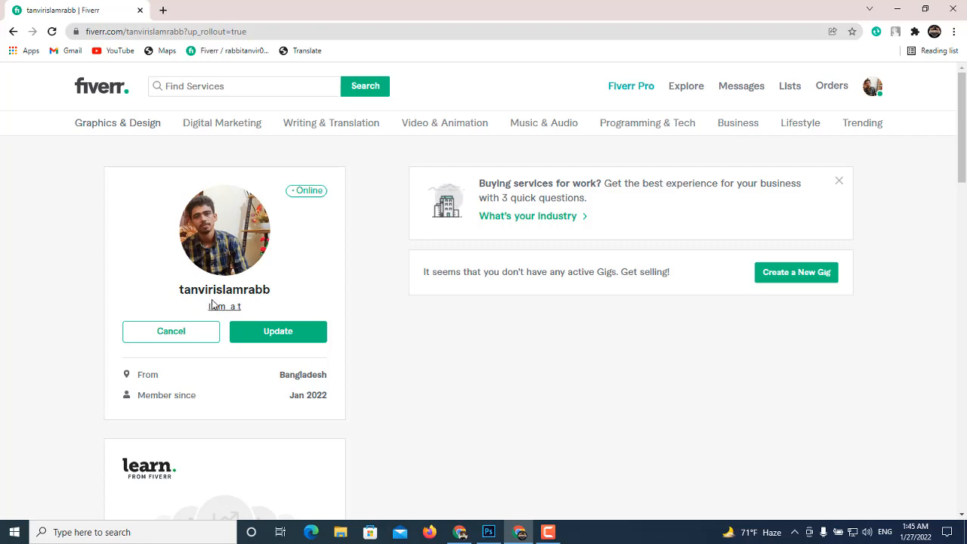
type(" s")
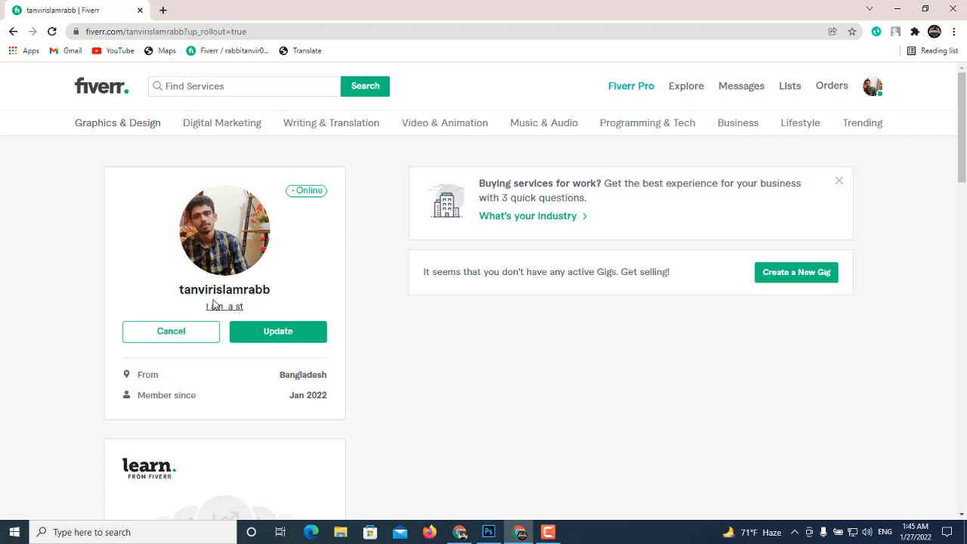
key("BackSpace")
type("s")
key("BackSpace")
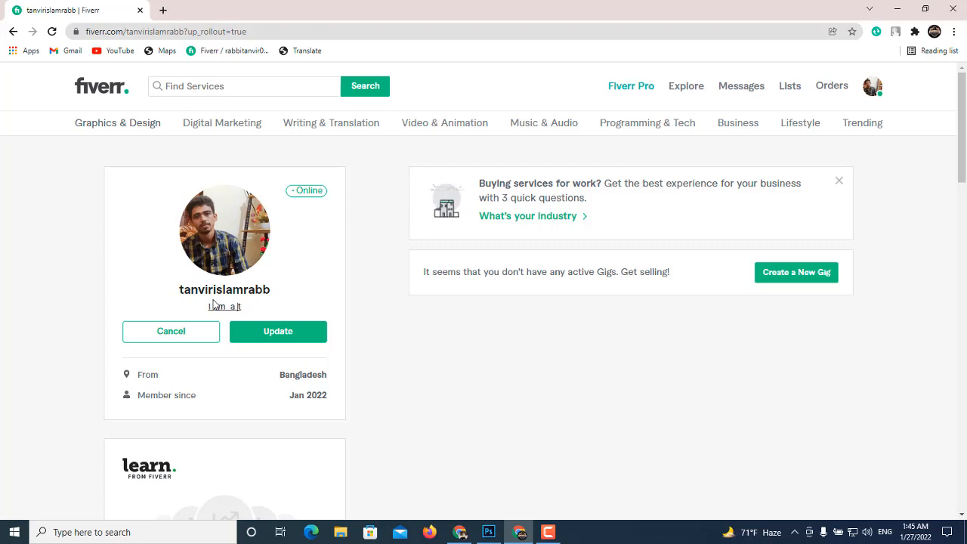
type("SEO")
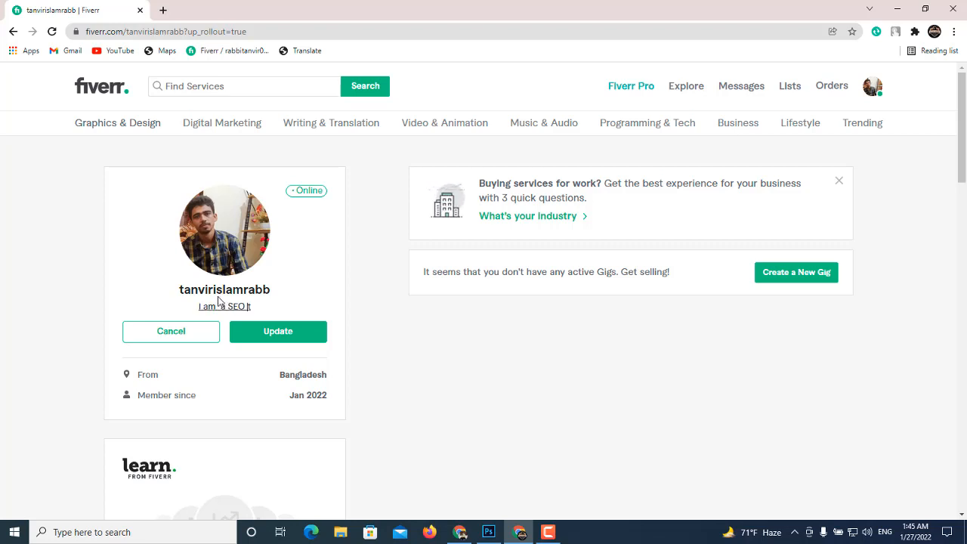
type(" pro")
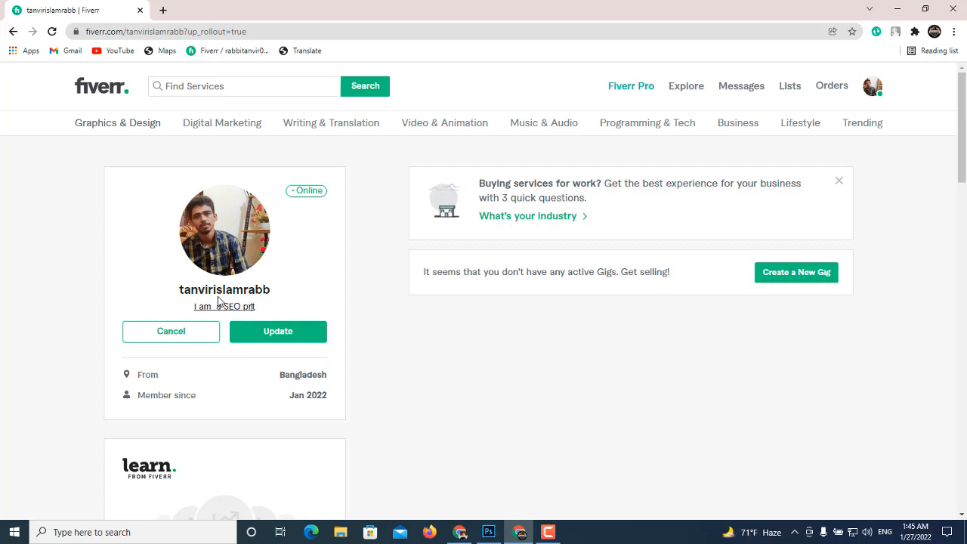
type("fessi")
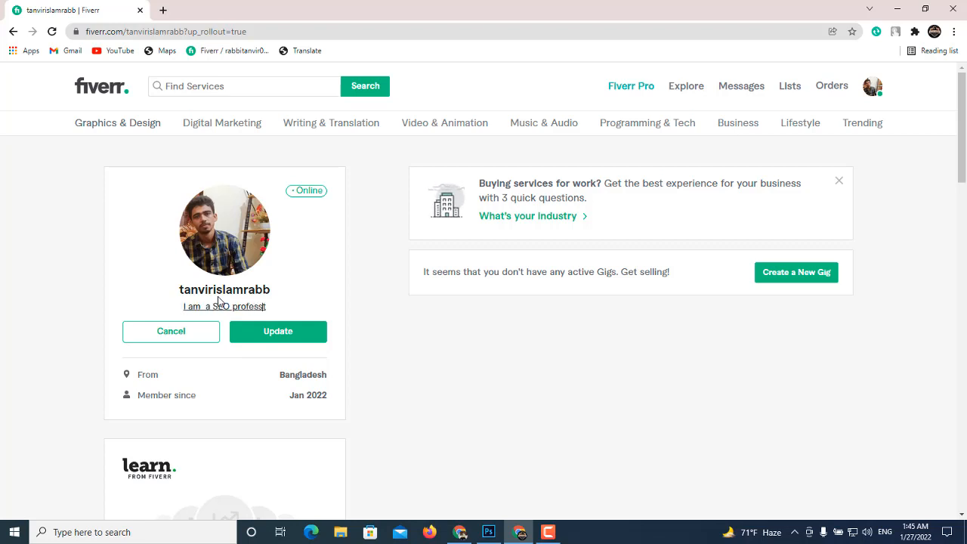
type("onal")
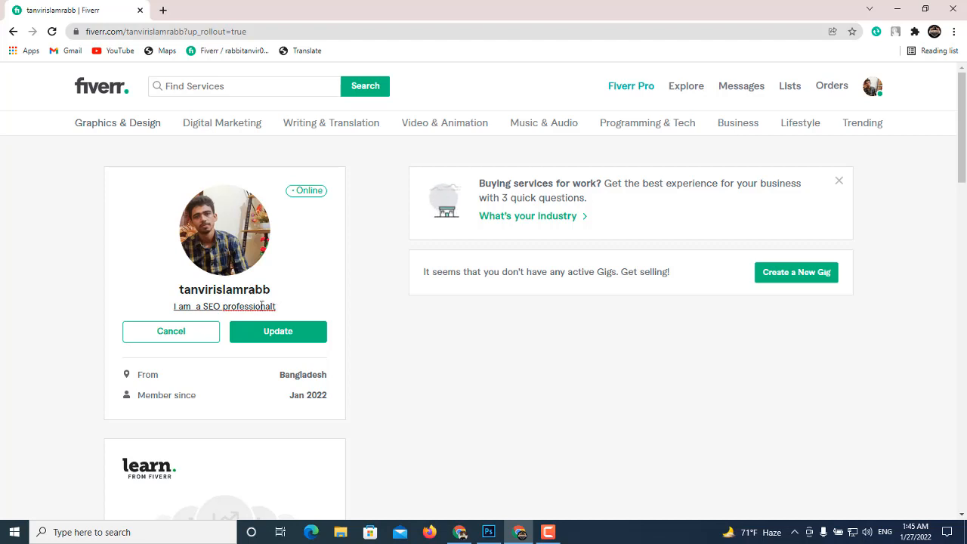
key("BackSpace")
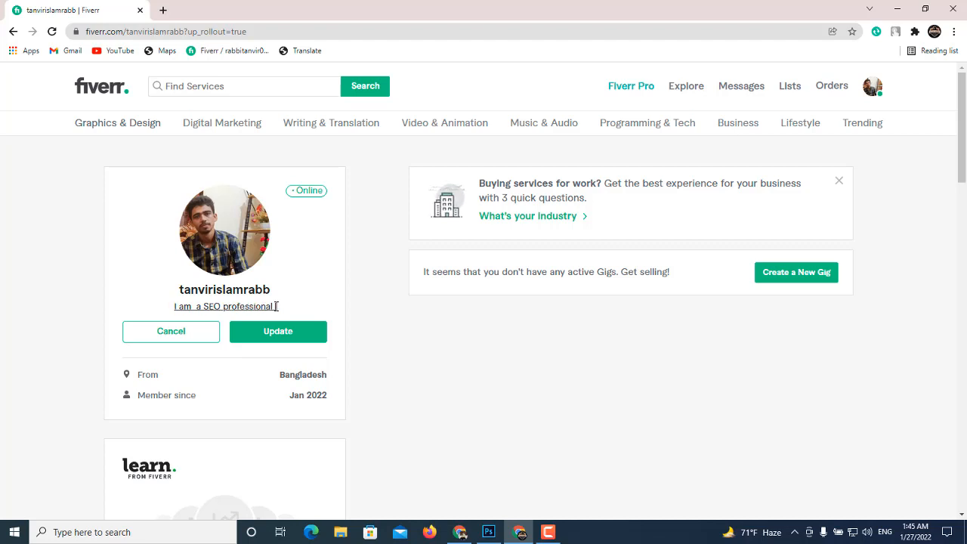
Extend the profile tagline with "and digital marketer" after "SEO professional"
type("and ")
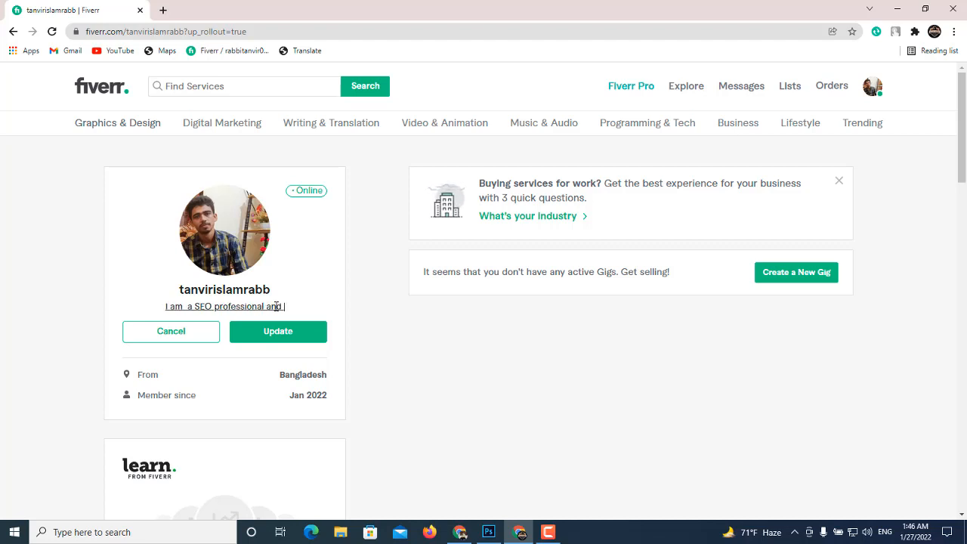
type("digit")
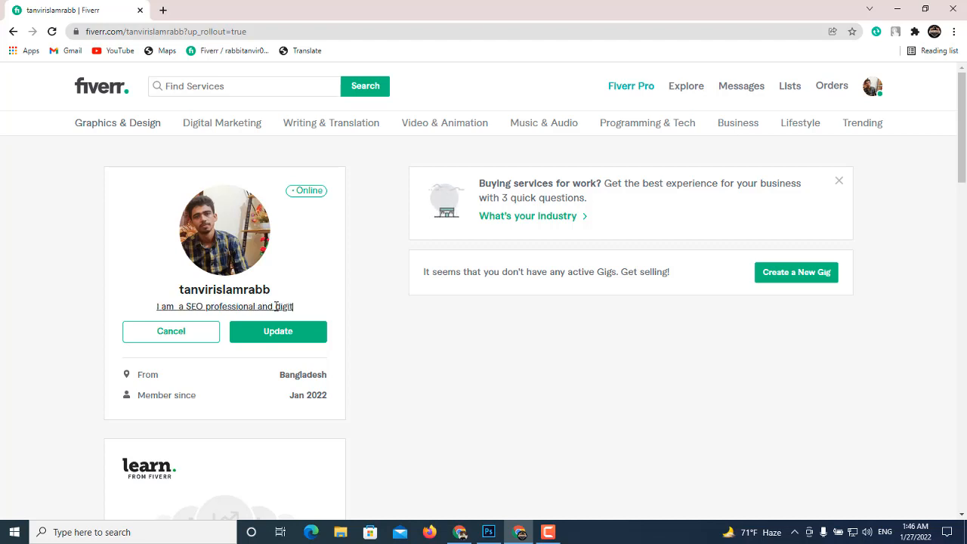
type("al")
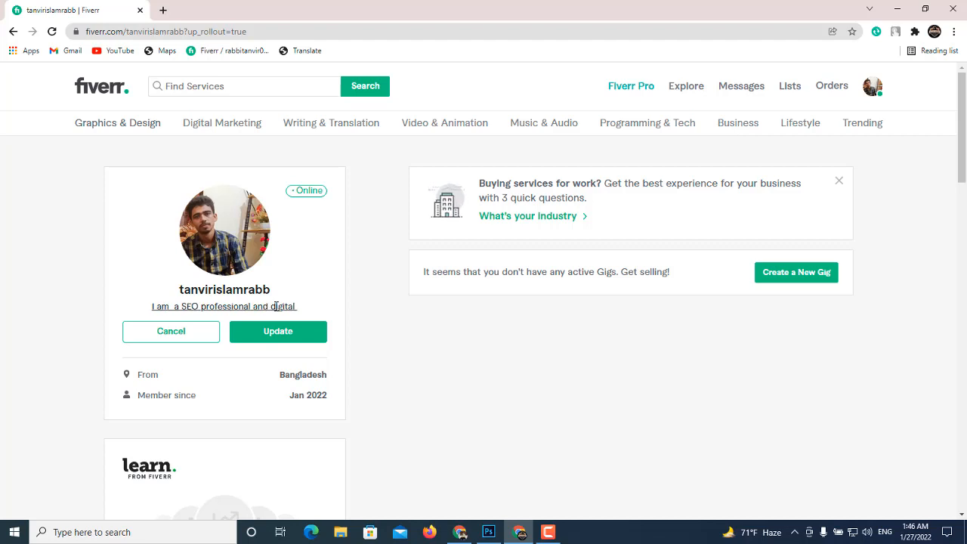
type(" ma")
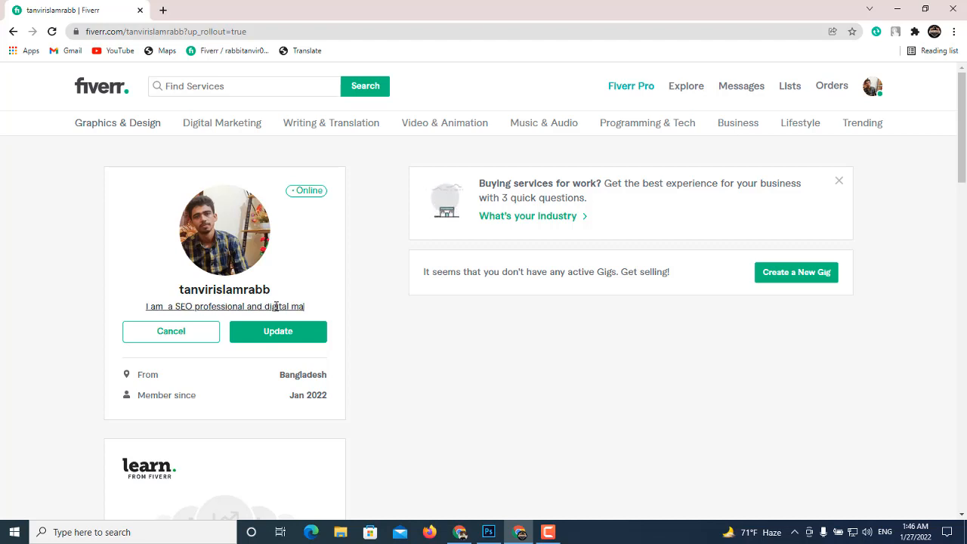
type("rke")
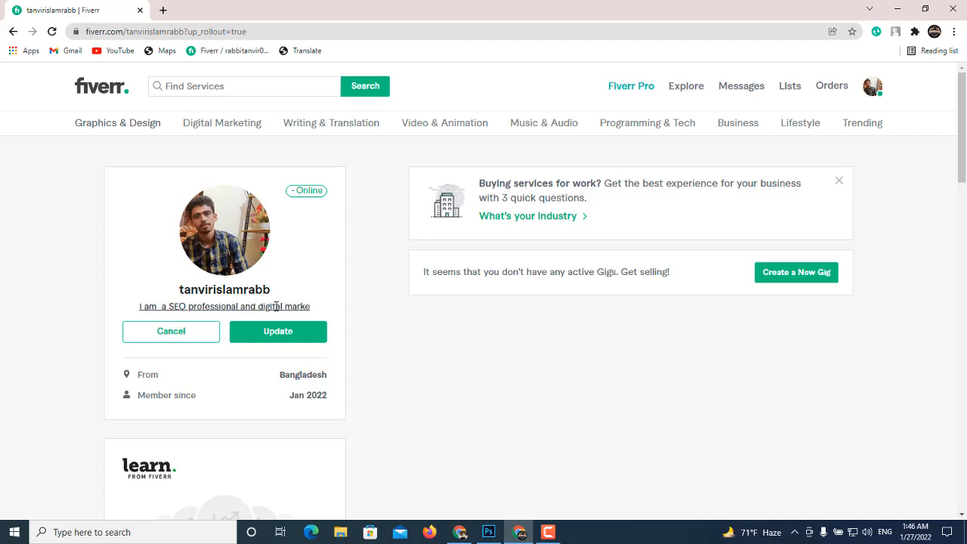
type("ter")
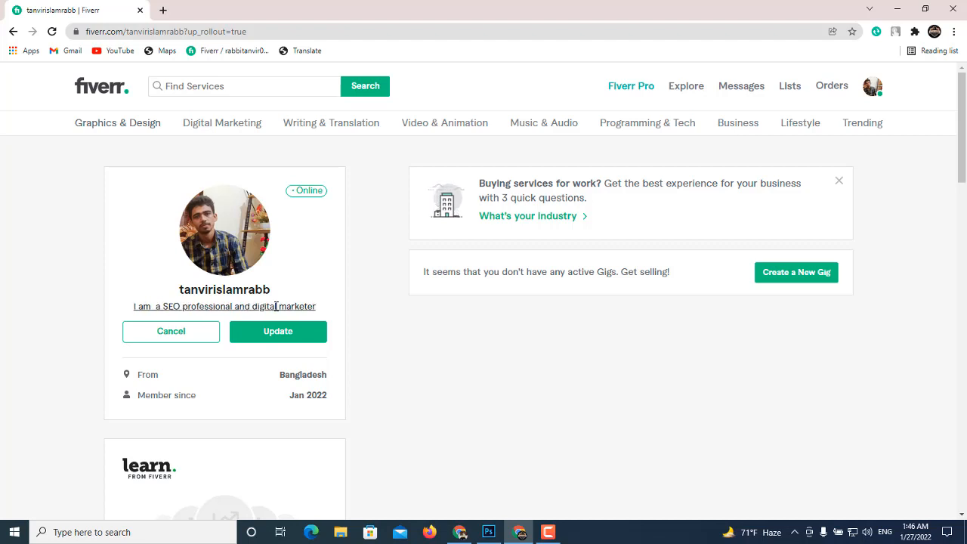
Finish the profile tagline with "and video editor", correcting the misspelled word to "editor", and save the tagline
type(" and")
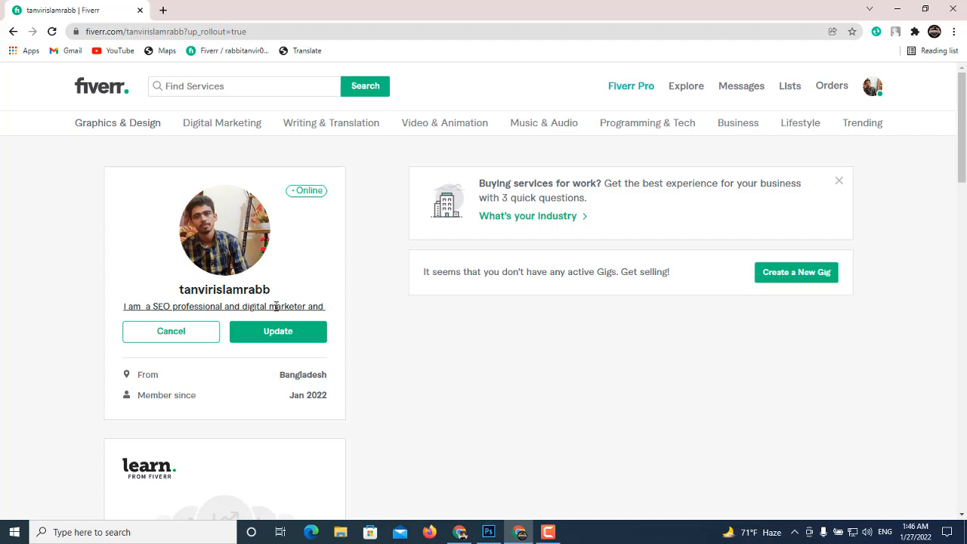
type(" video")
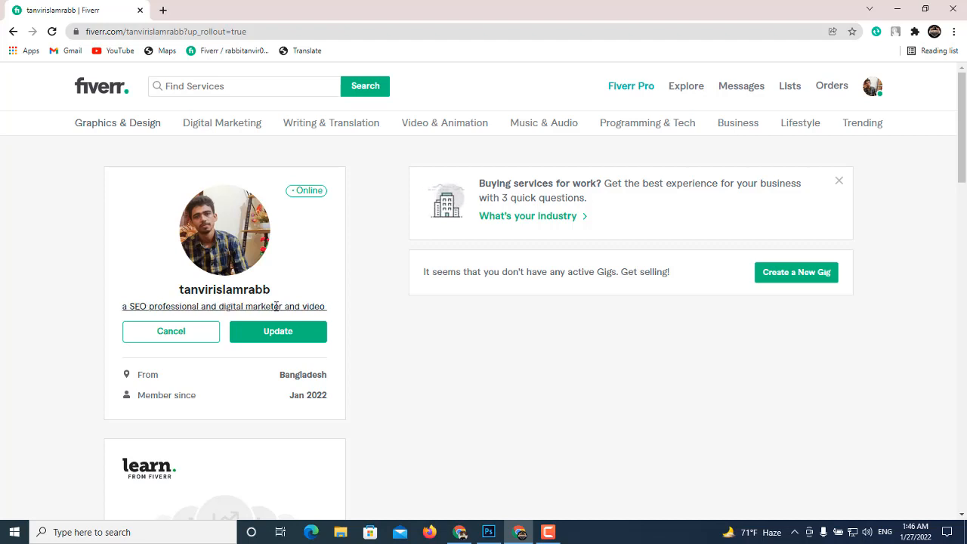
type(" e")
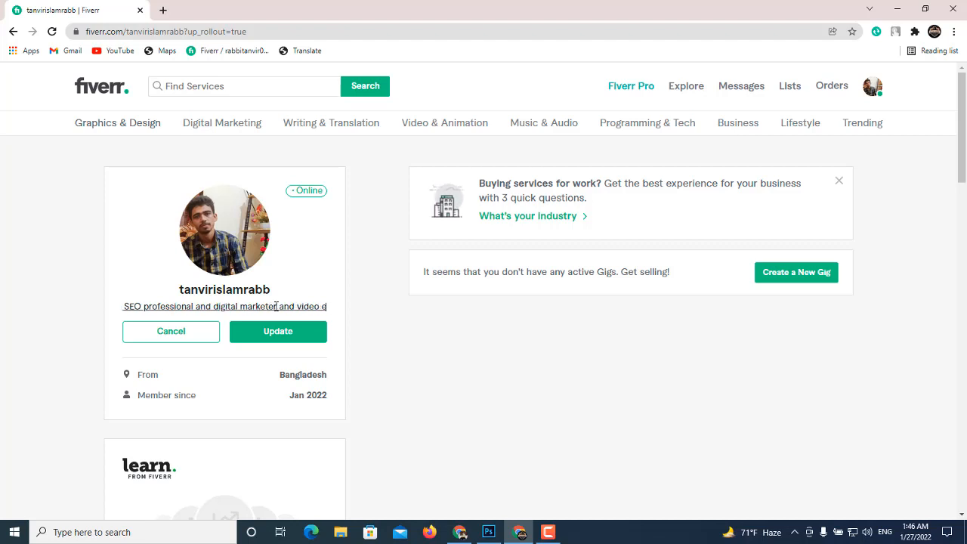
type("d")
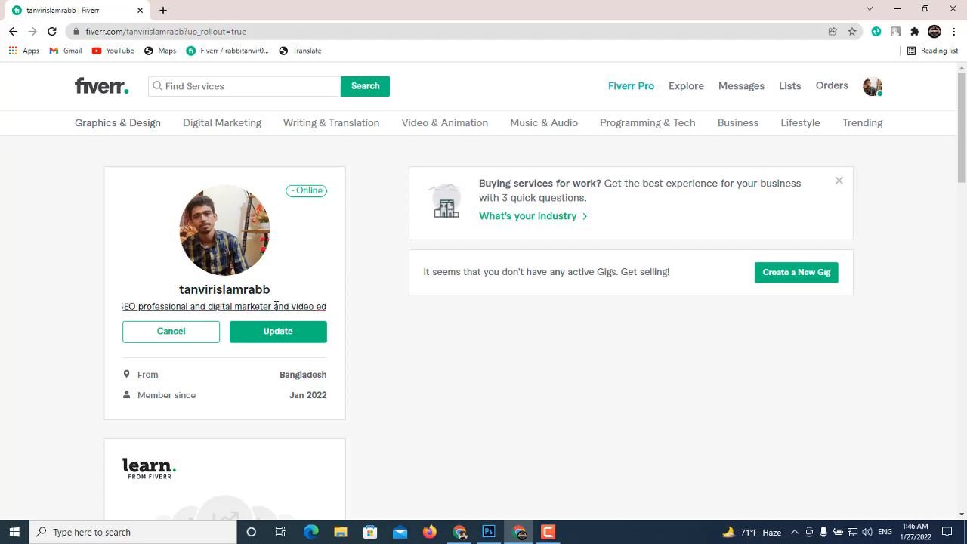
type("t")
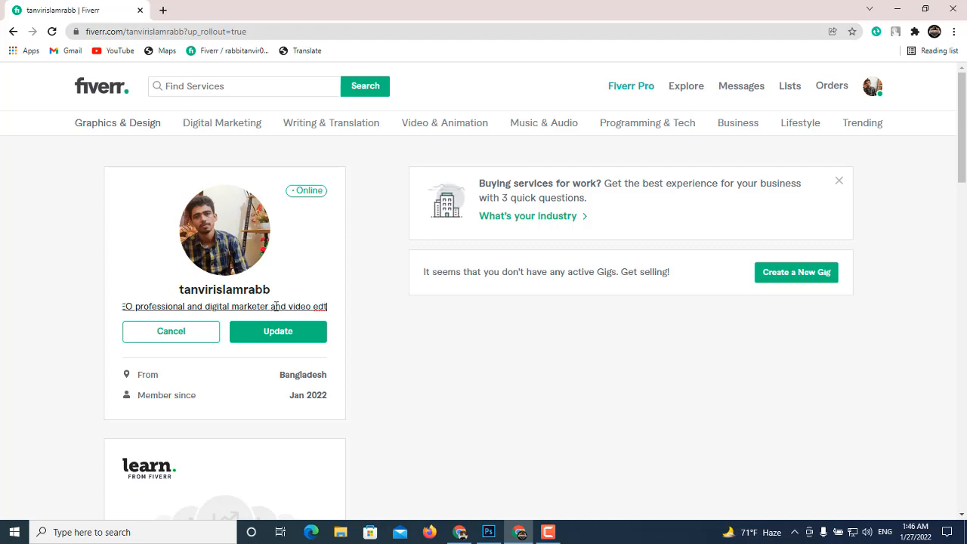
type("in")
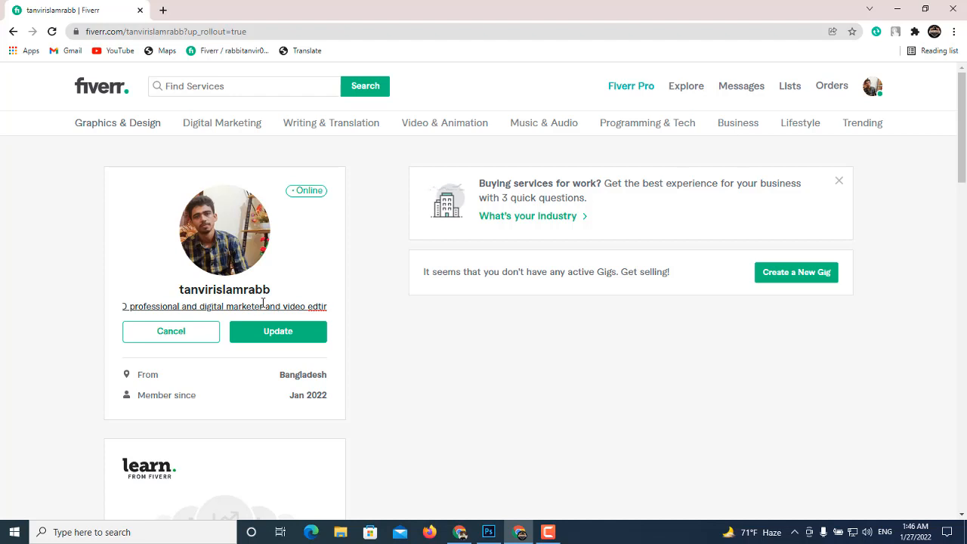
right_click(318, 309)
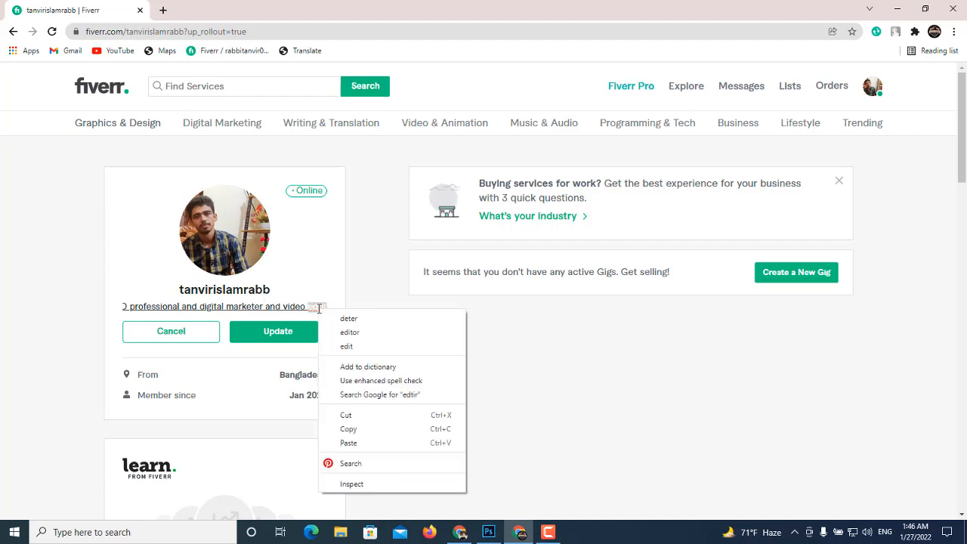
left_click(349, 333)
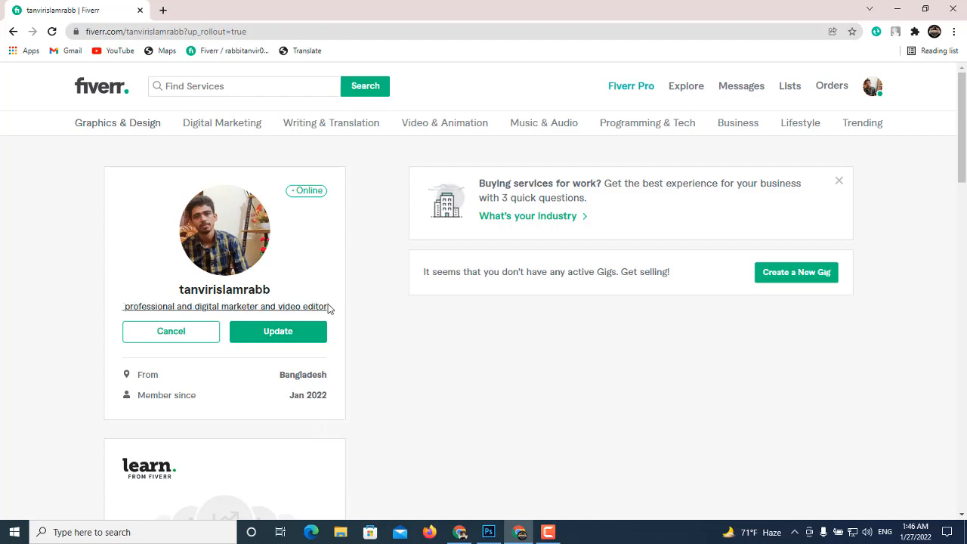
left_click(286, 339)
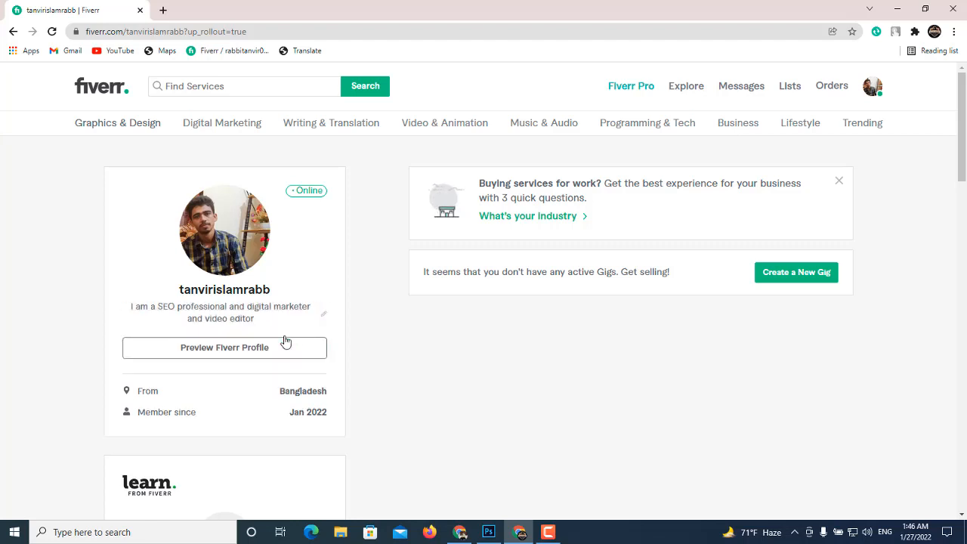
Open the profile description for editing, review its full text, and save it
scroll(259, 393, "down", 3)
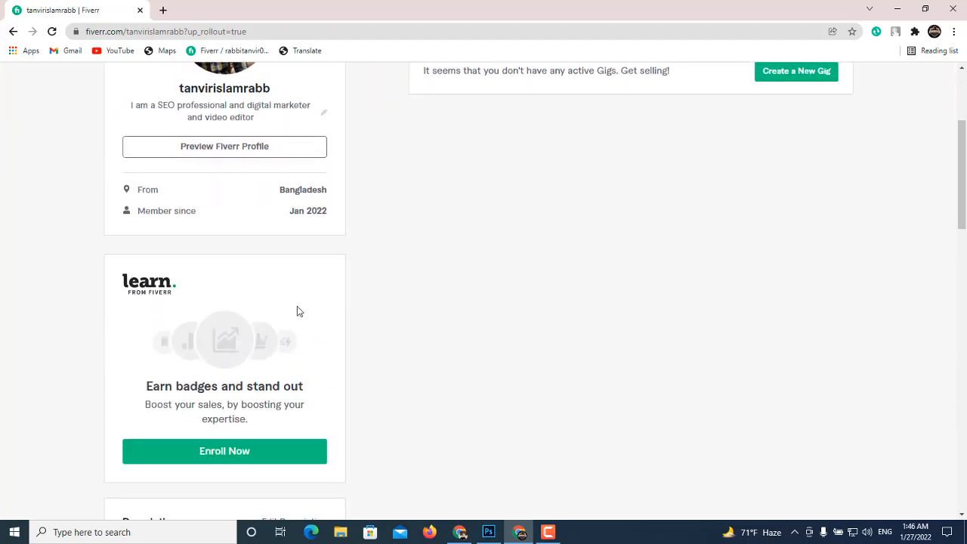
scroll(265, 277, "down", 5)
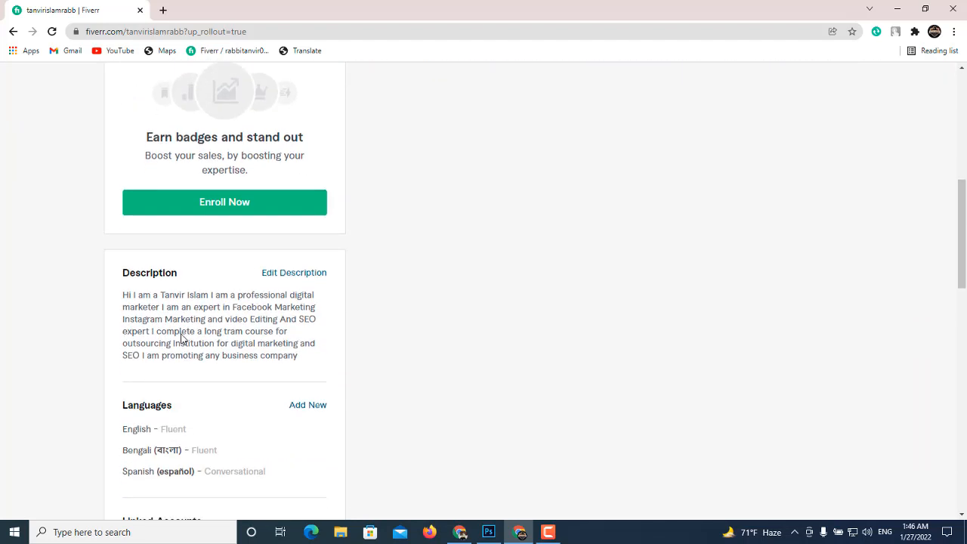
left_click(294, 199)
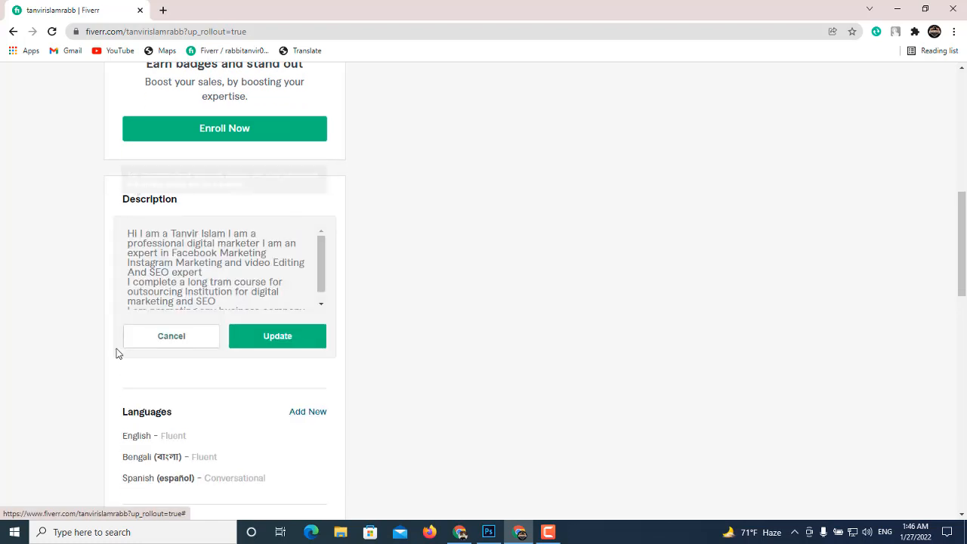
mouse_move(322, 249)
left_mouse_down()
mouse_move(322, 291)
mouse_move(322, 240)
left_mouse_up()
scroll(241, 292, "down", 1)
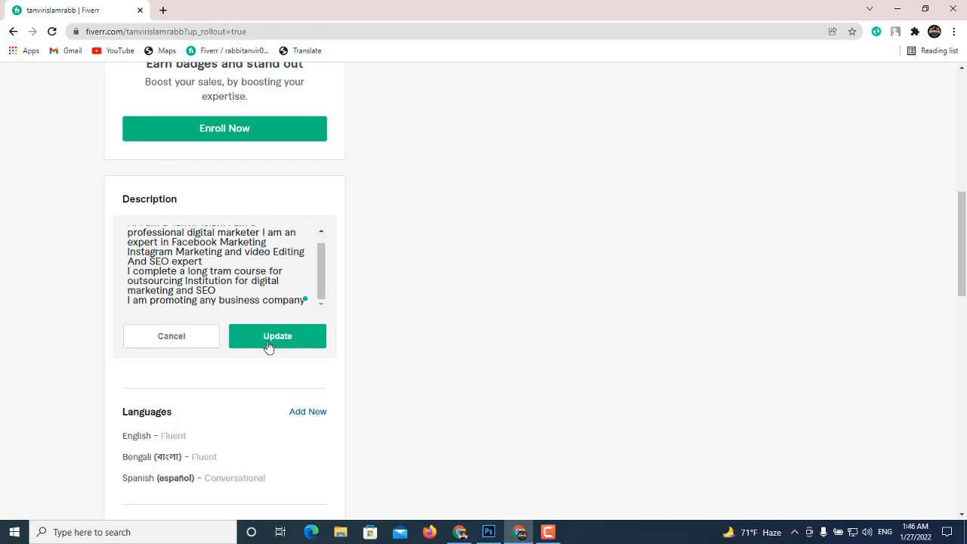
left_click(270, 338)
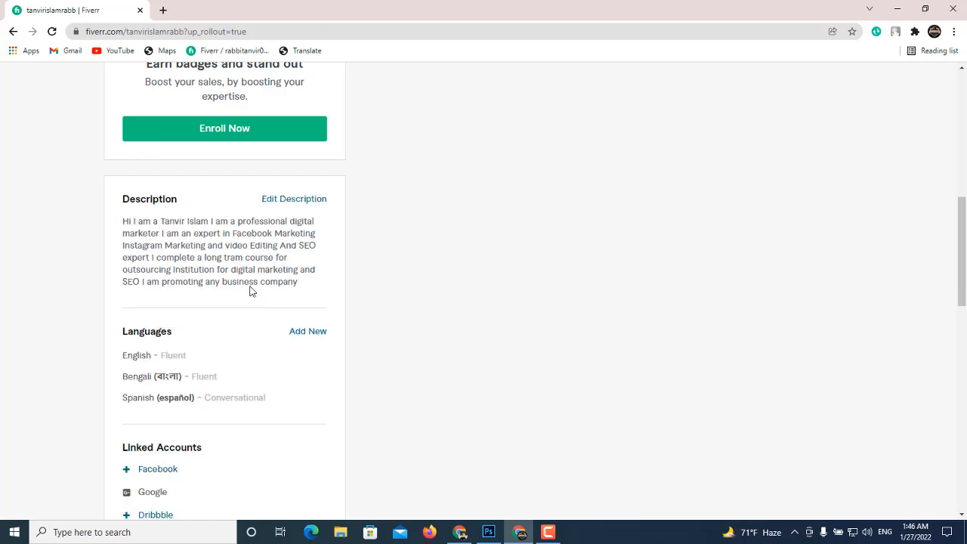
Start a new entry in the profile's languages and choose German - Deutsch as the language
scroll(257, 295, "down", 1)
scroll(268, 302, "down", 2)
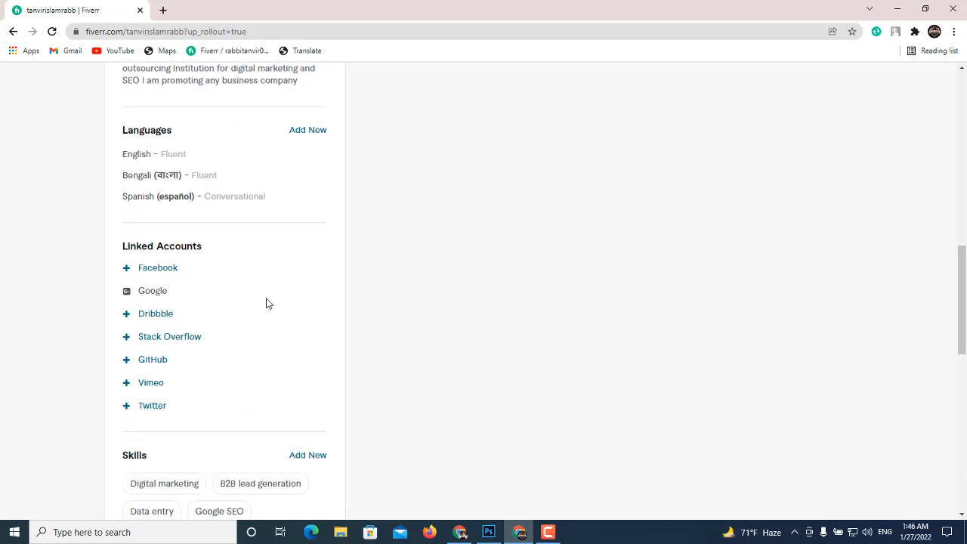
left_click(296, 136)
scroll(229, 304, "down", 2)
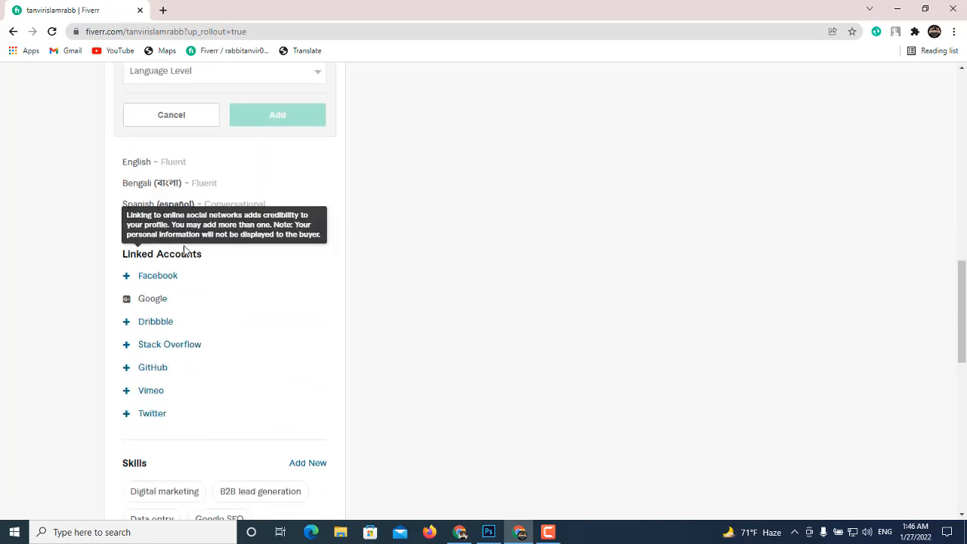
scroll(227, 242, "up", 2)
left_click(189, 166)
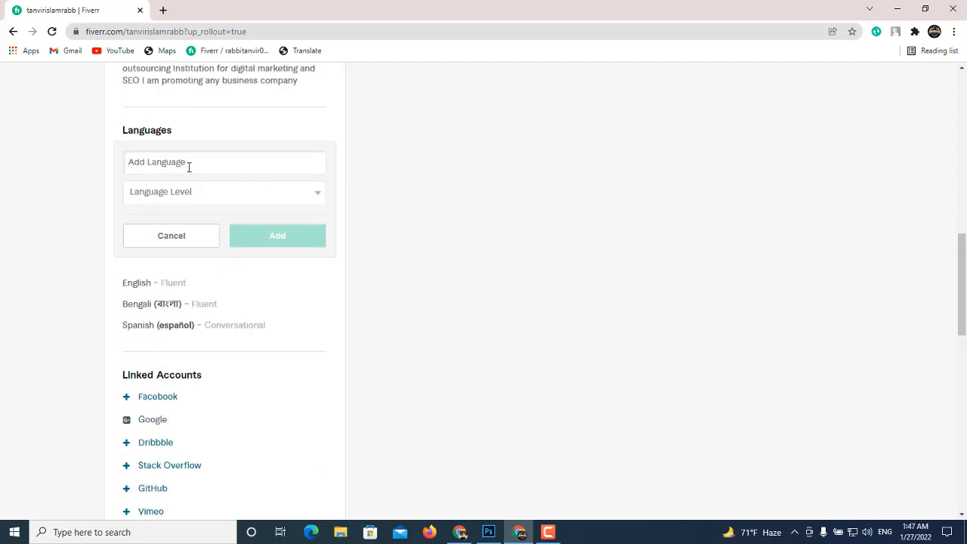
type("G")
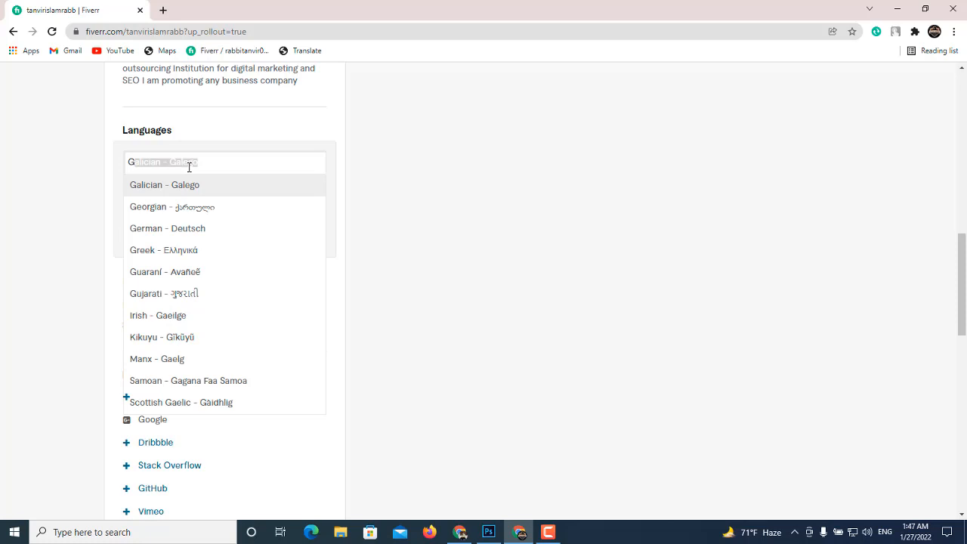
type("e")
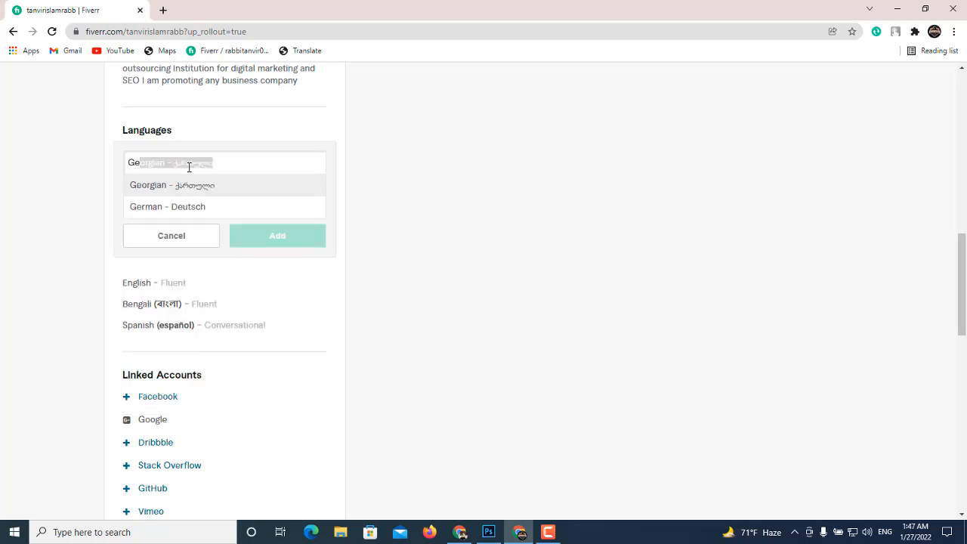
type("r")
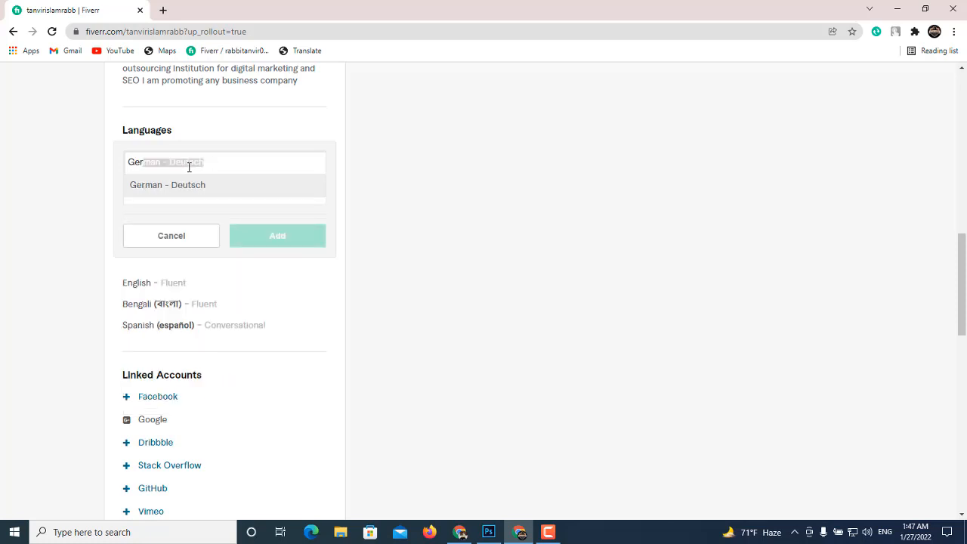
left_click(158, 188)
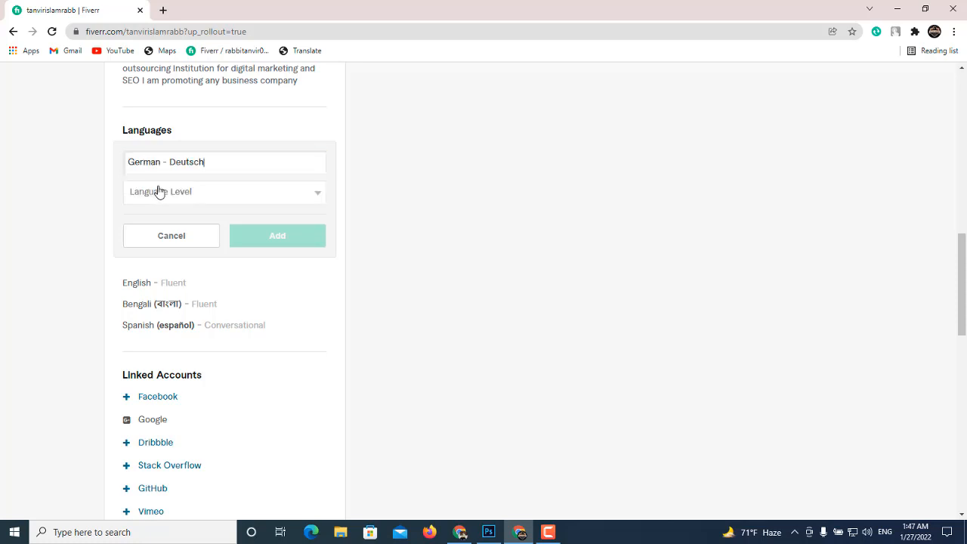
Set the German language level to Basic and add the language to the profile
left_click(313, 202)
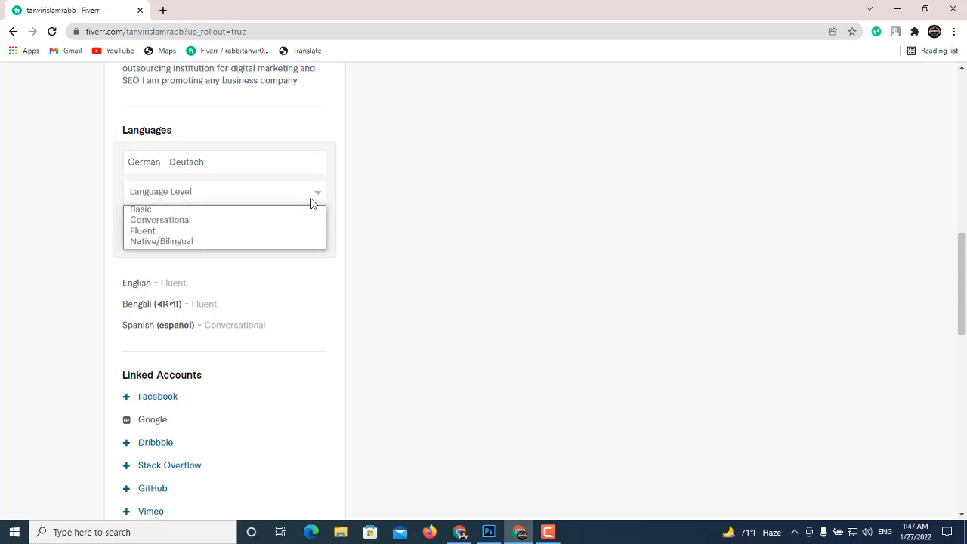
left_click(181, 214)
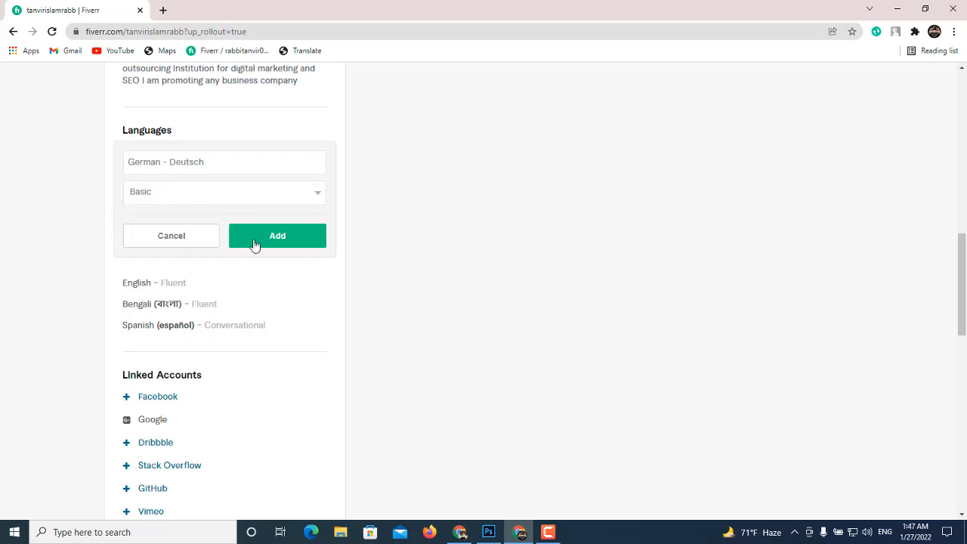
left_click(277, 240)
scroll(242, 273, "down", 2)
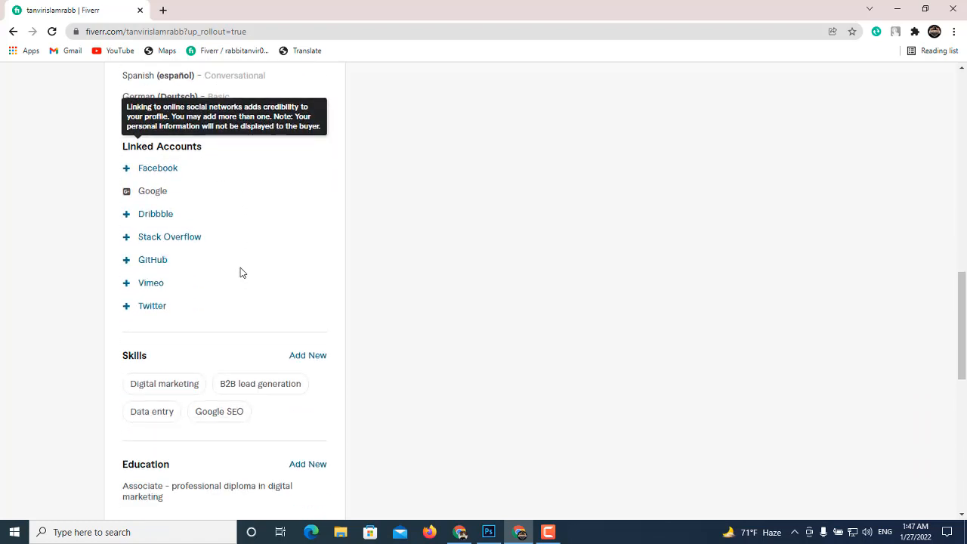
scroll(243, 273, "up", 2)
mouse_move(262, 240)
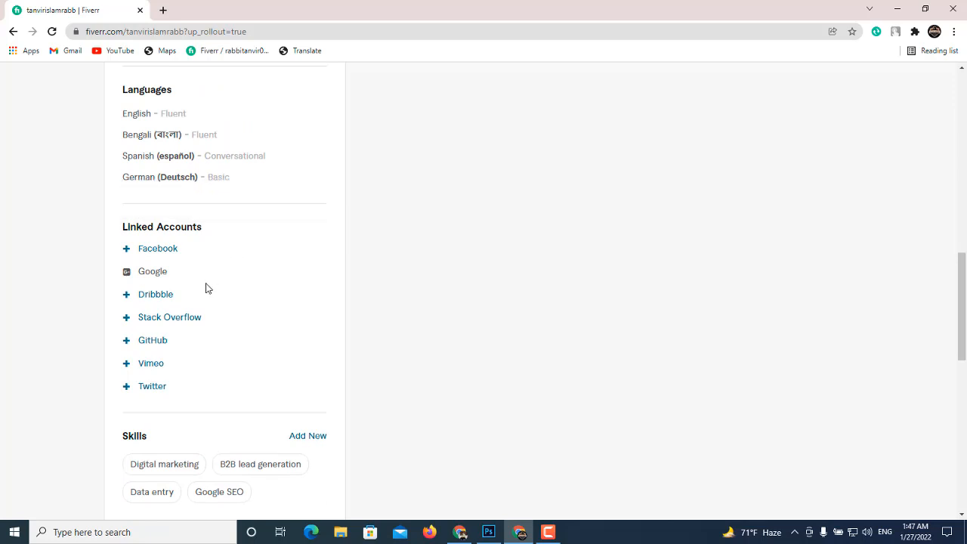
Start a new entry in the profile's skills and choose SEO from the suggested skills
scroll(236, 302, "down", 1)
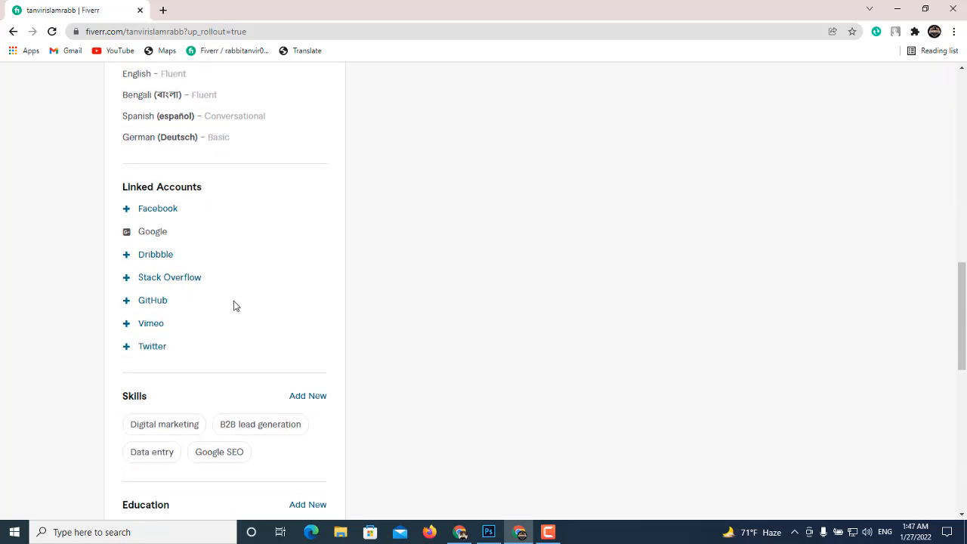
scroll(233, 305, "down", 3)
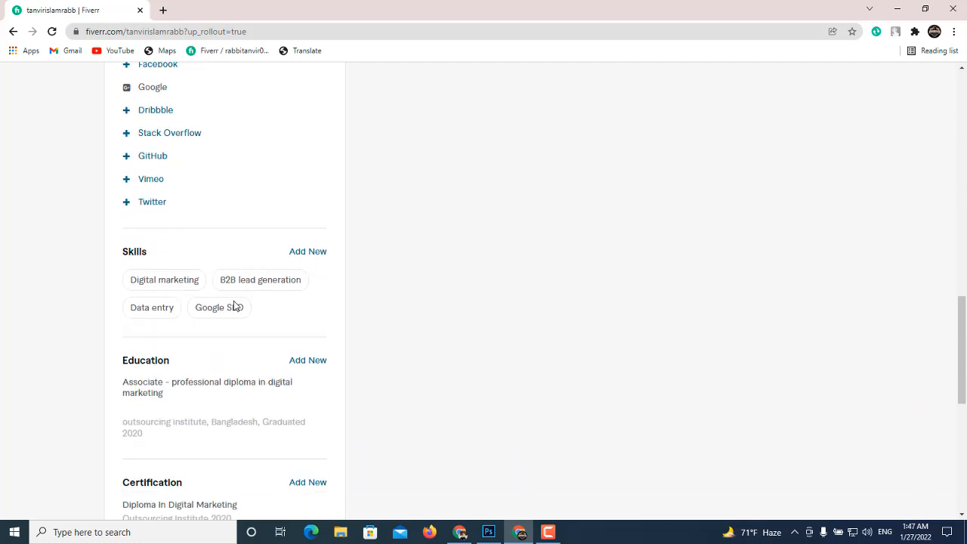
mouse_move(140, 198)
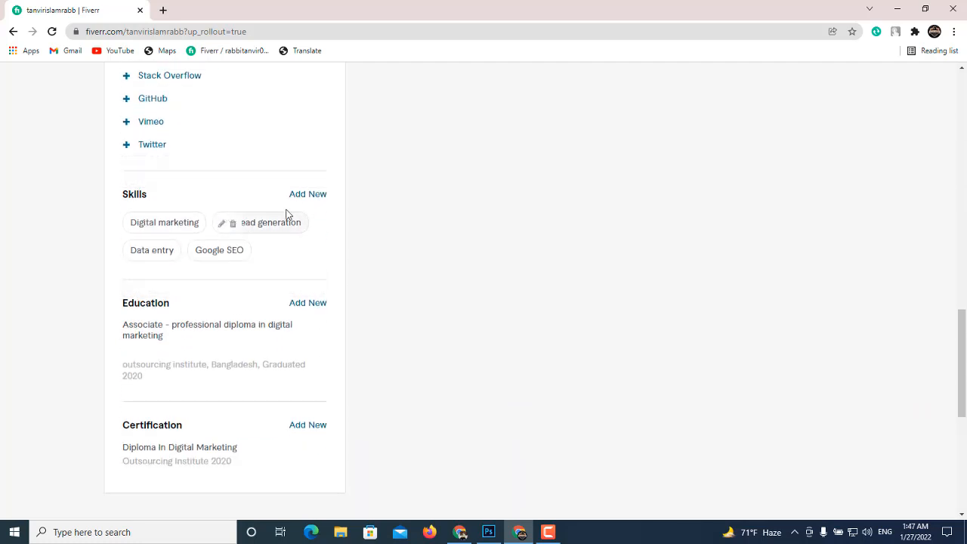
left_click(310, 195)
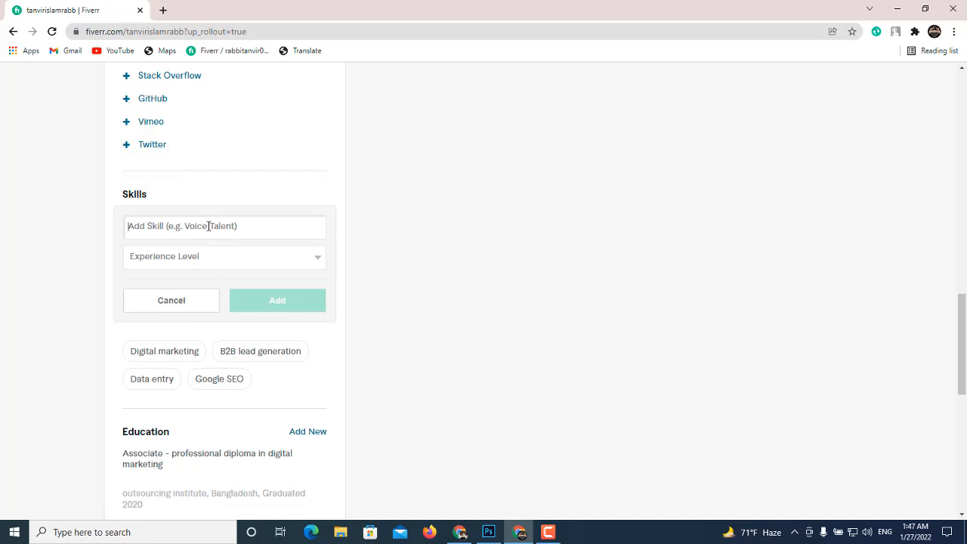
type("SE")
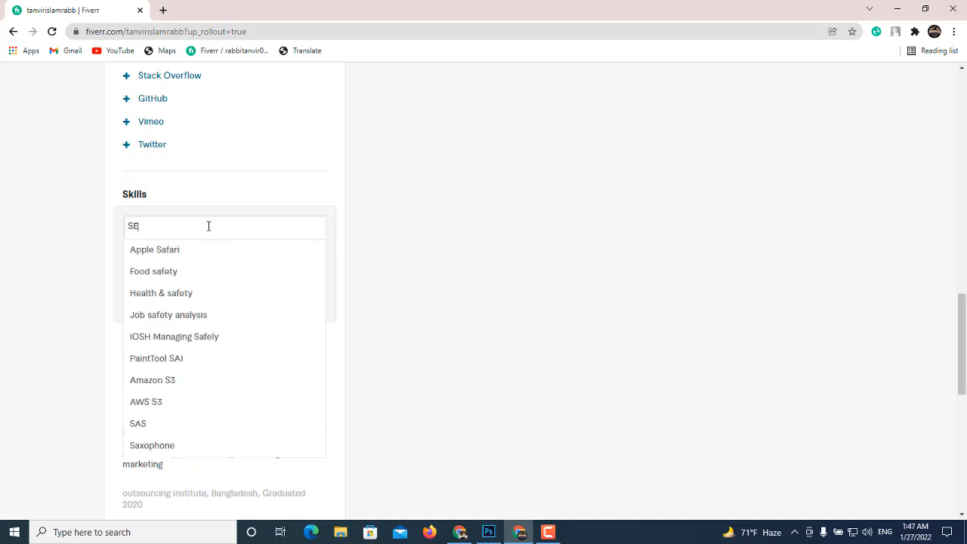
type("O")
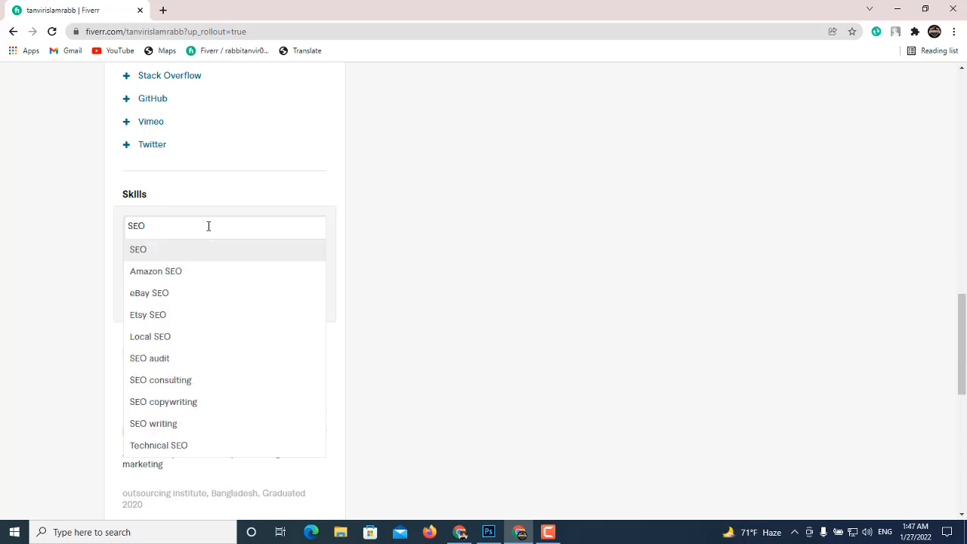
scroll(209, 340, "down", 3)
scroll(209, 339, "up", 2)
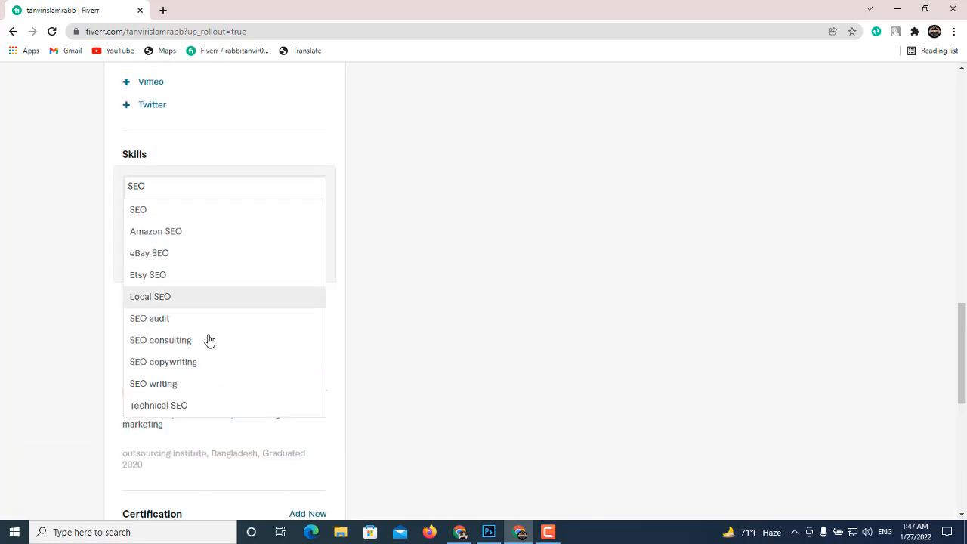
left_click(173, 209)
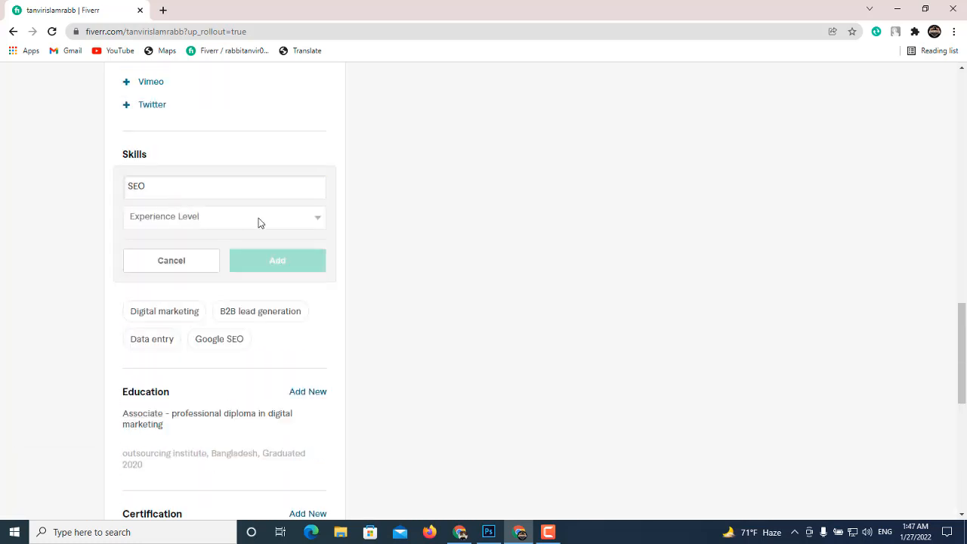
Set the SEO skill's experience level to Intermediate and add the skill to the profile
left_click(320, 218)
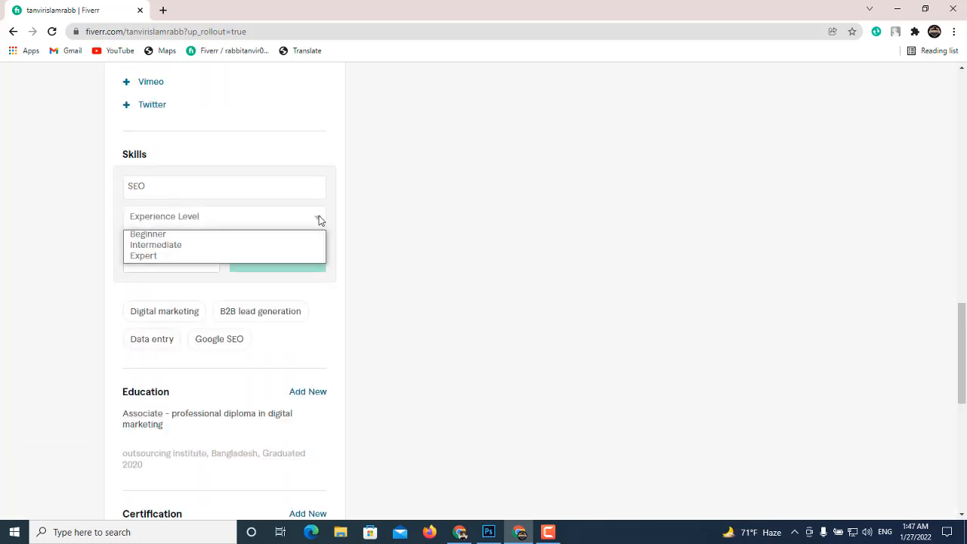
left_click(156, 245)
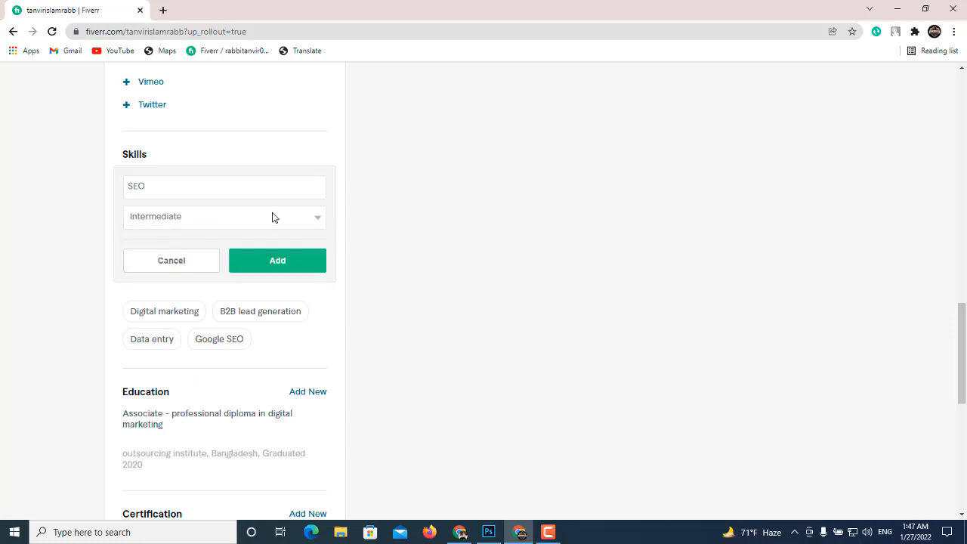
left_click(285, 266)
Start a new education entry and set the country of the college to Bangladesh
scroll(252, 252, "down", 1)
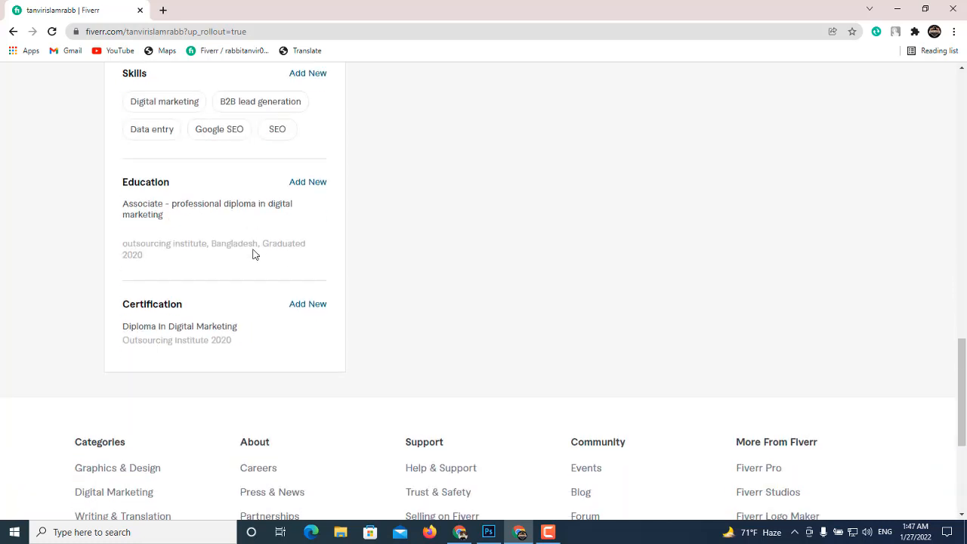
scroll(253, 255, "up", 1)
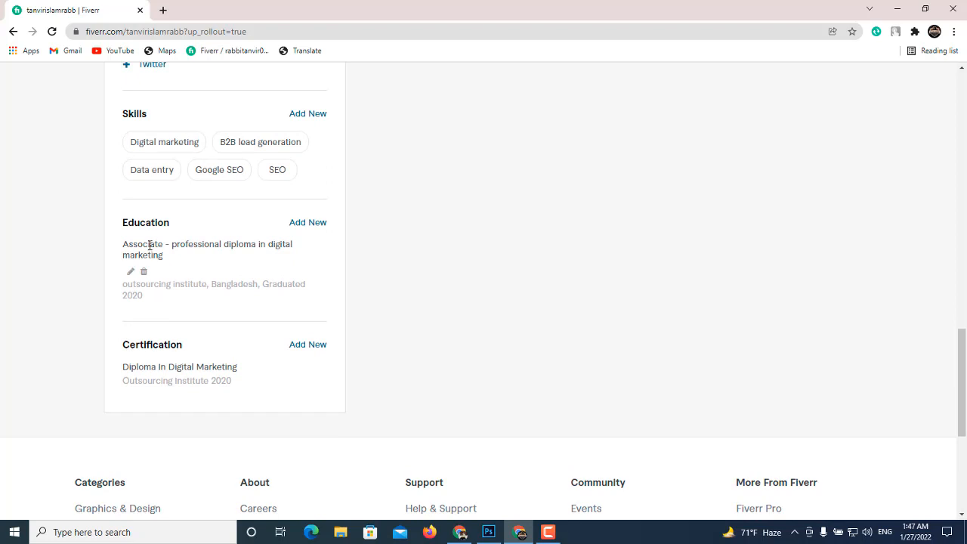
left_click(299, 224)
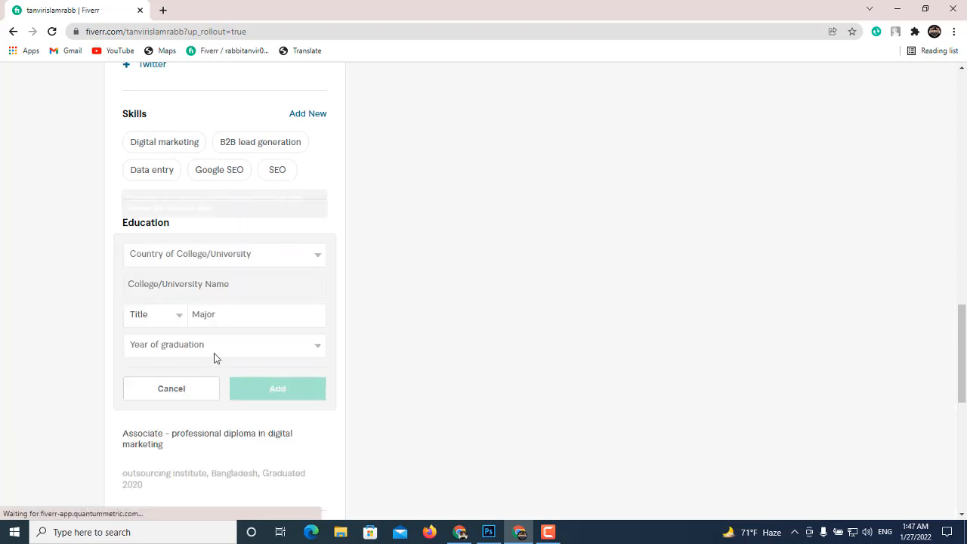
left_click(295, 261)
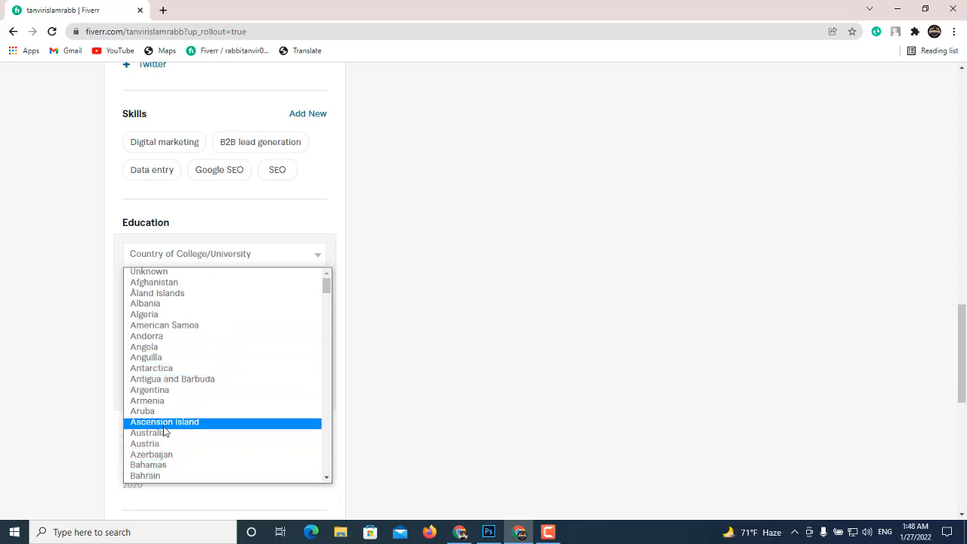
scroll(165, 431, "down", 3)
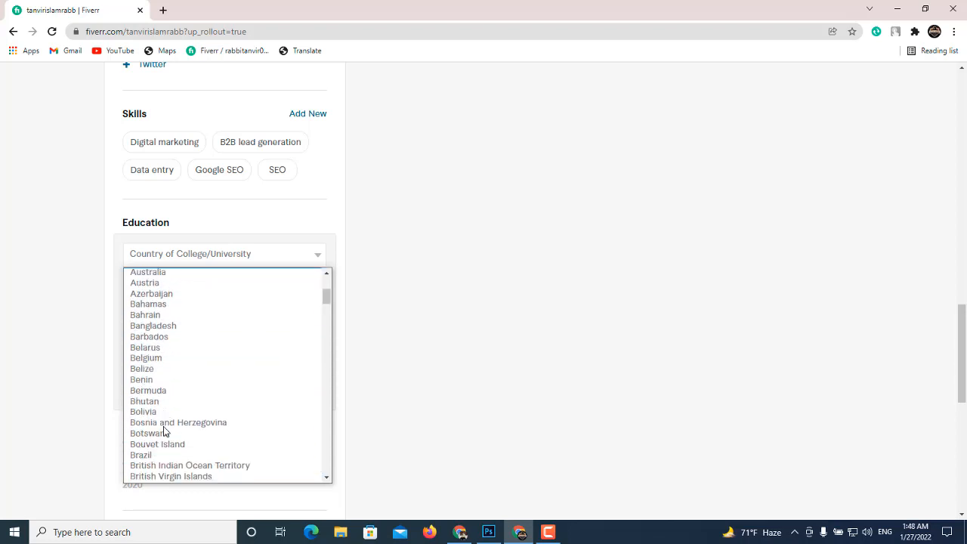
left_click(167, 327)
Set the college name of the new education entry to the suggested Outsourcing Institute
left_click(208, 284)
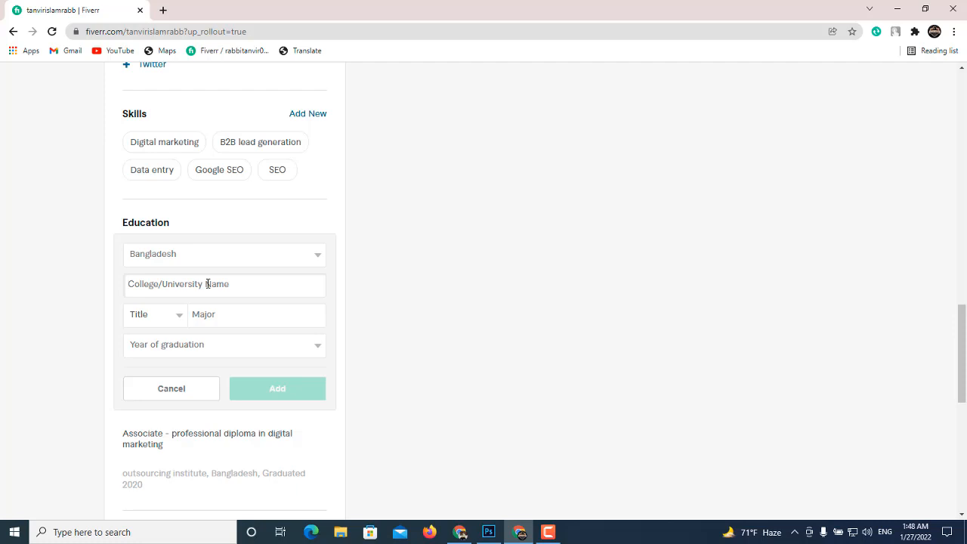
type("O")
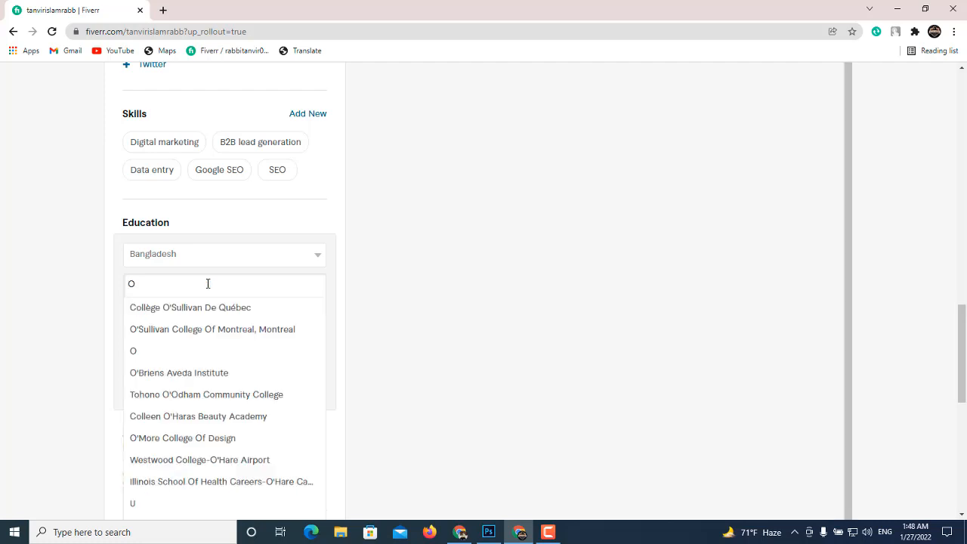
type("u")
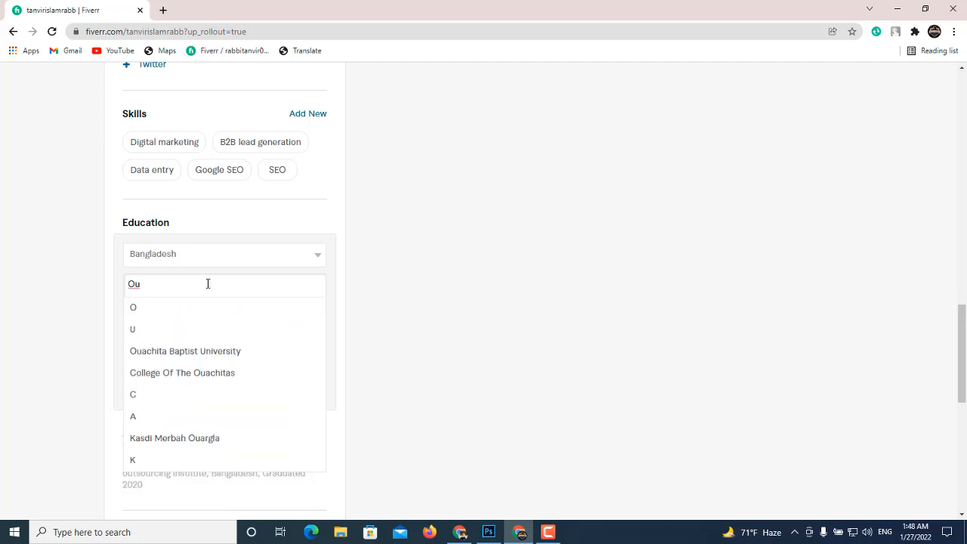
type("t")
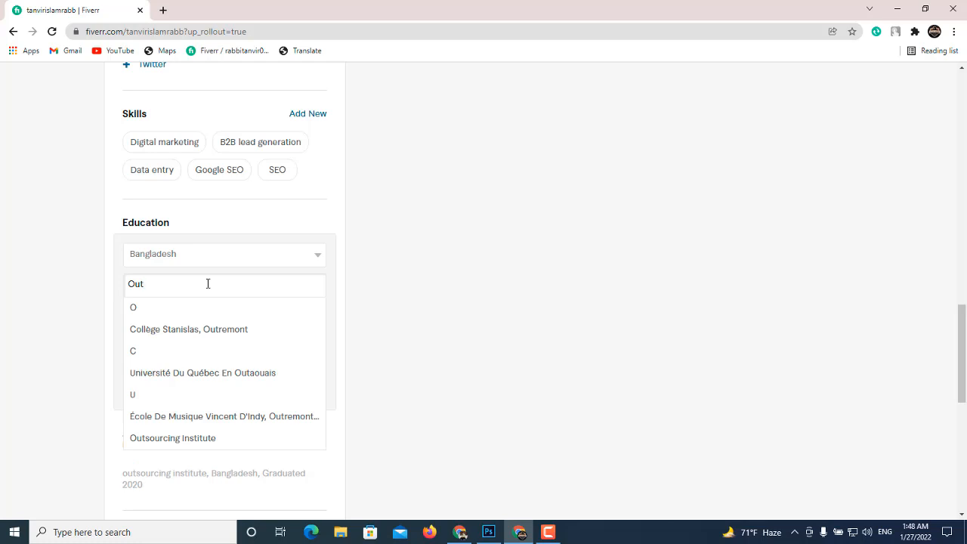
left_click(199, 449)
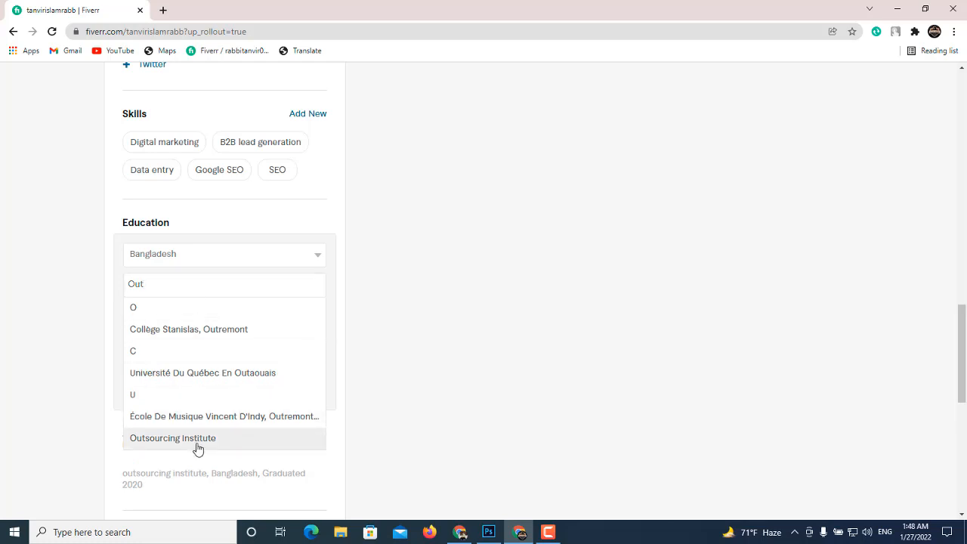
Set the new education entry's title to Associate and its major to the suggested Diploma In Digital Marketing
left_click(176, 317)
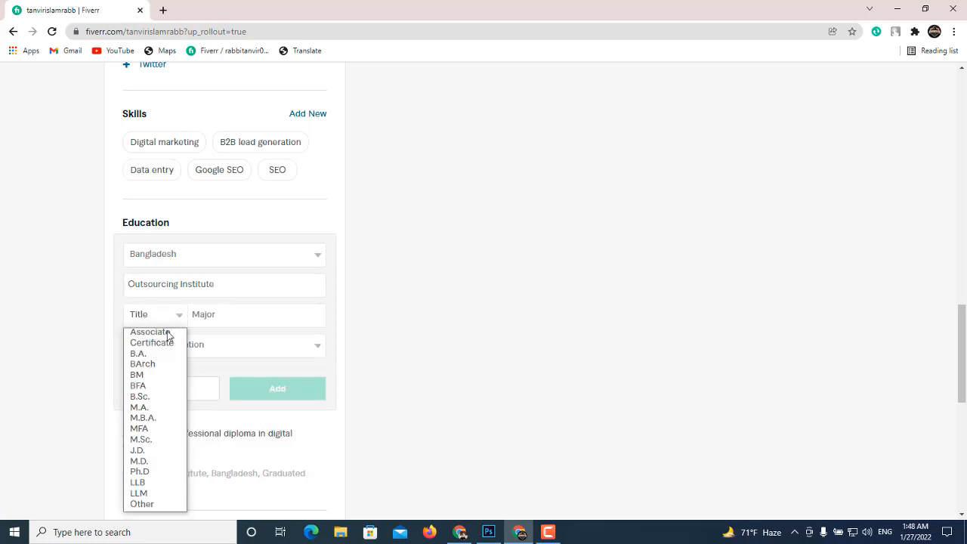
left_click(169, 334)
left_click(220, 316)
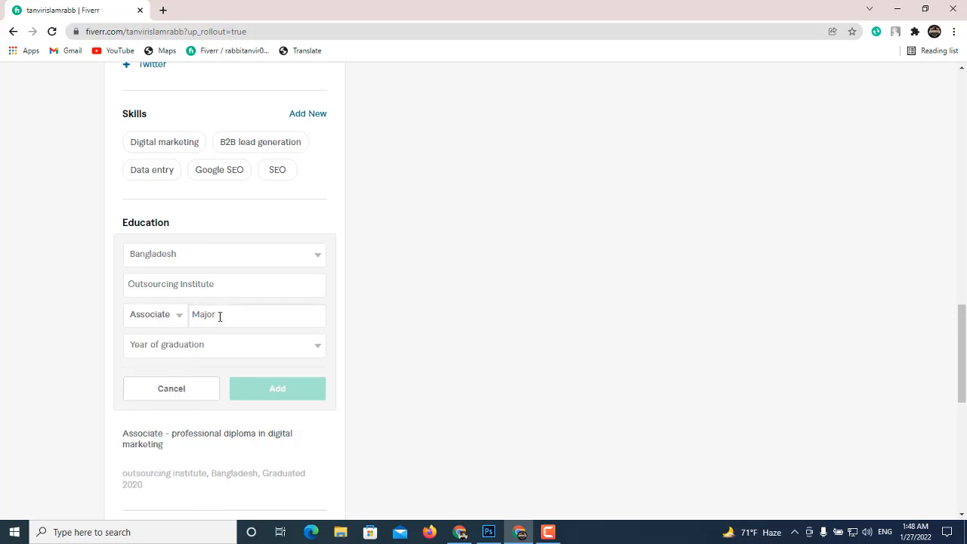
type("Di")
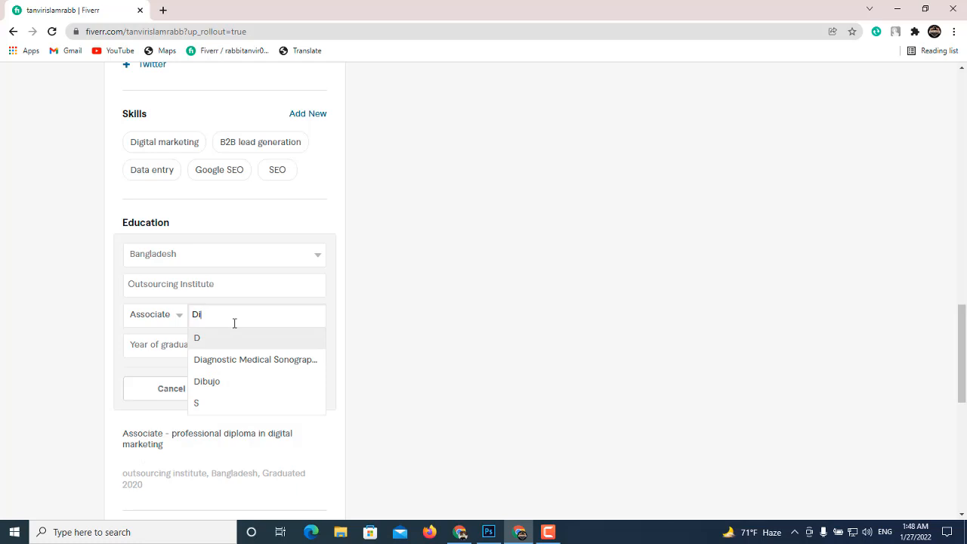
type("p")
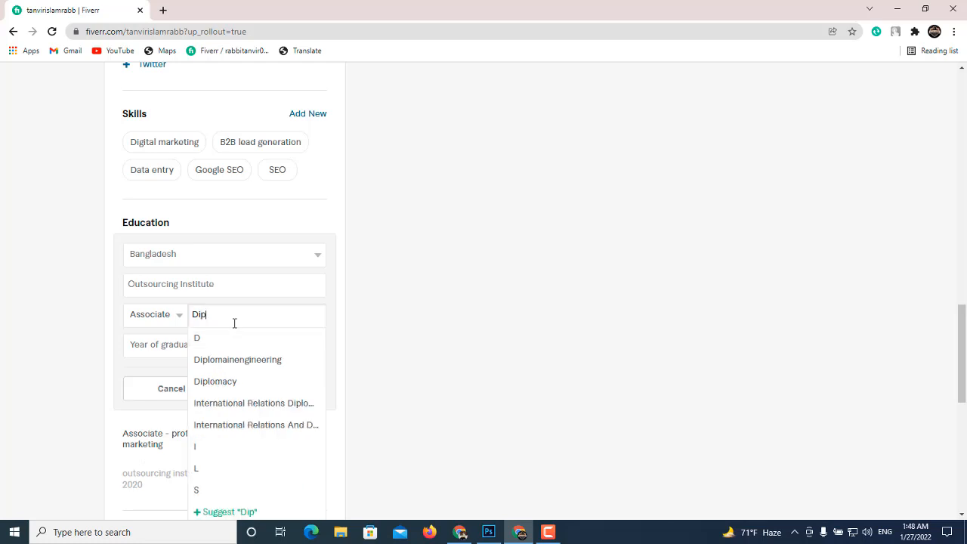
type("lo")
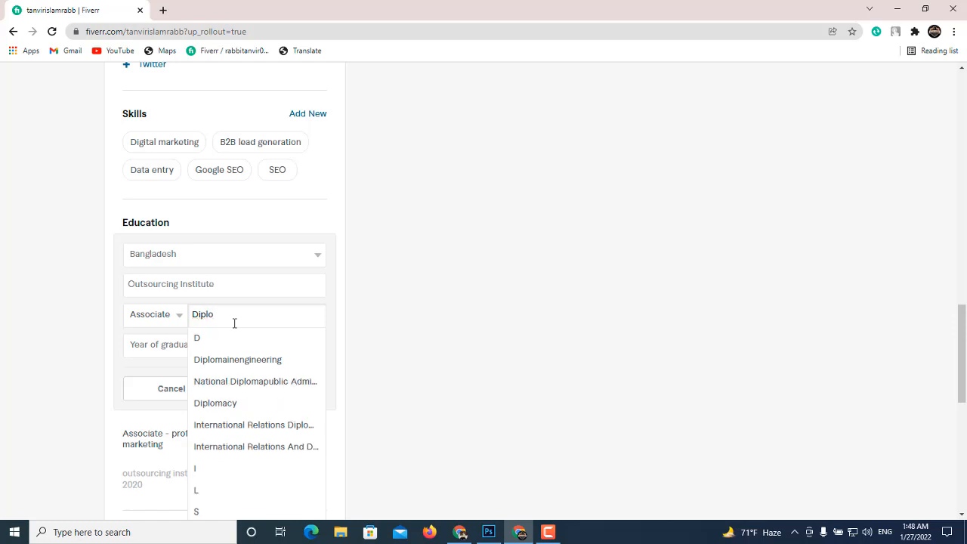
type("ma In")
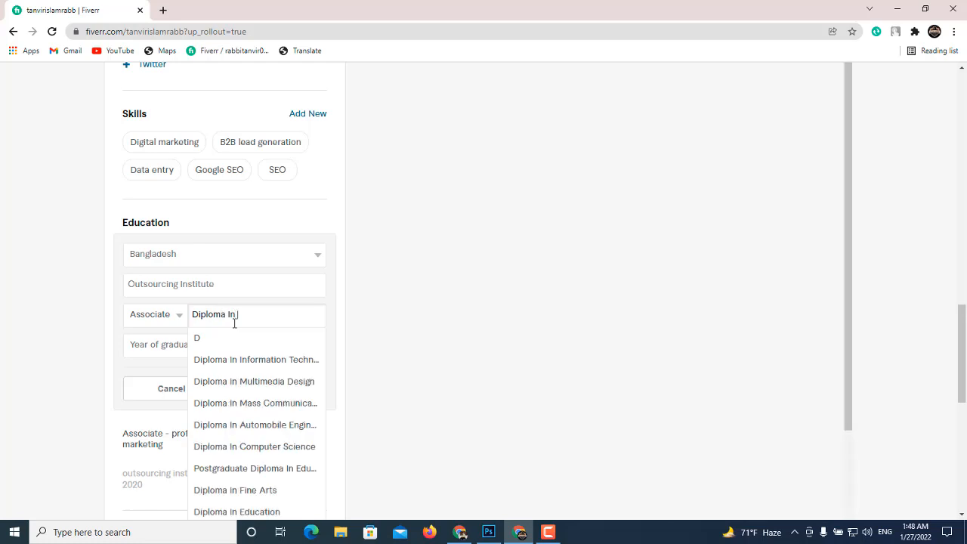
type(" Digit")
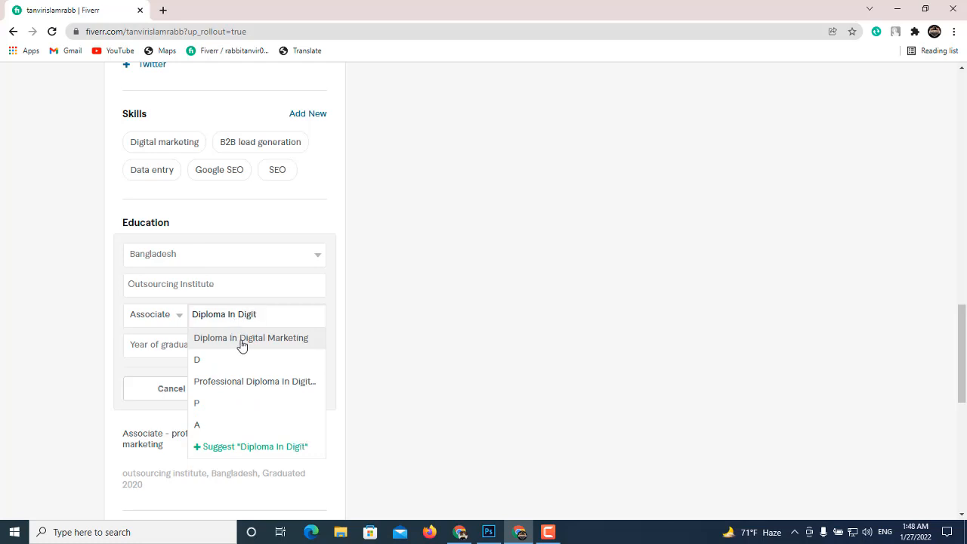
left_click(237, 340)
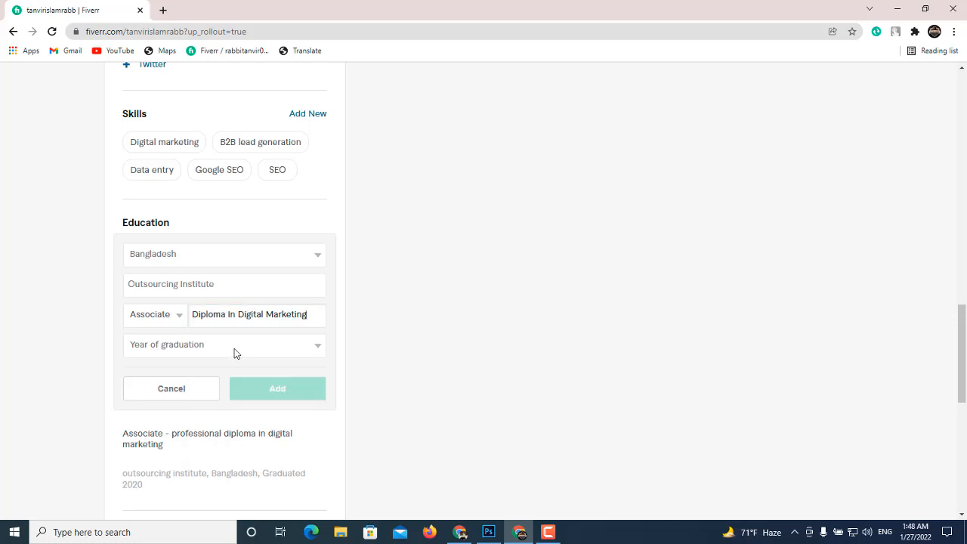
Set the year of graduation to 2020 and add the education entry to the profile
left_click(289, 351)
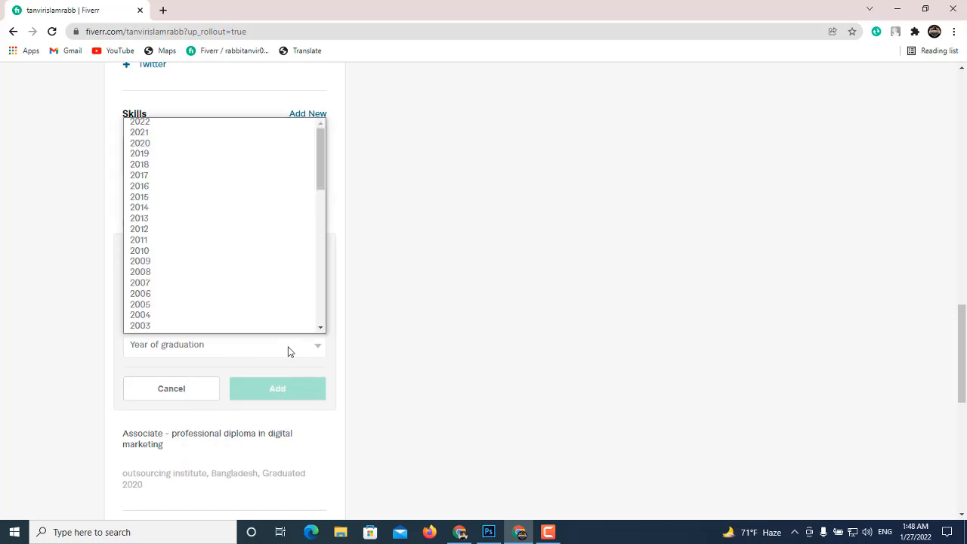
left_click(167, 148)
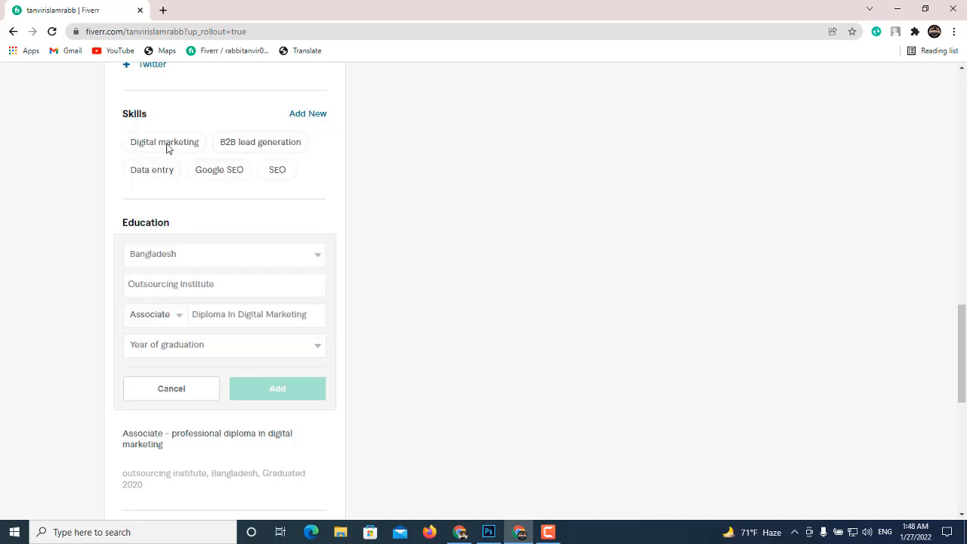
scroll(233, 316, "down", 1)
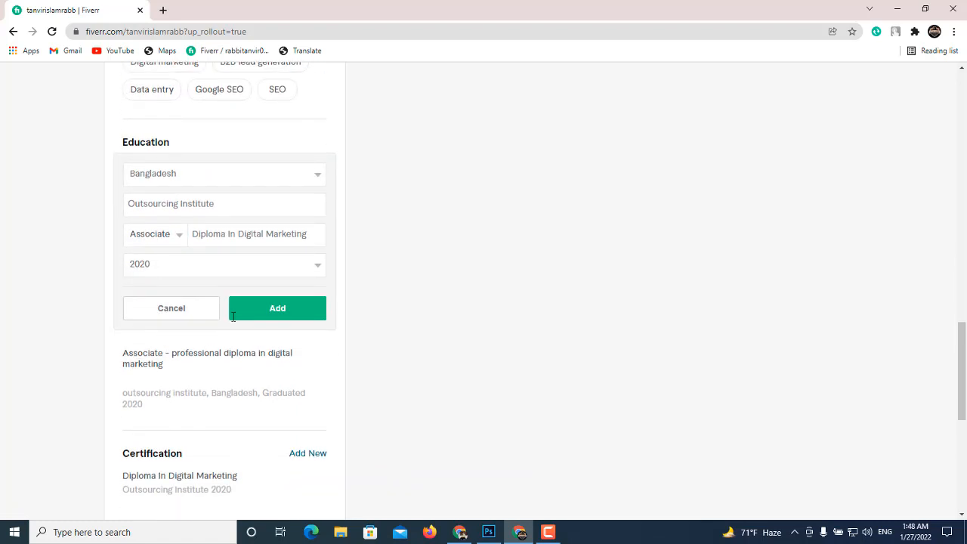
left_click(259, 316)
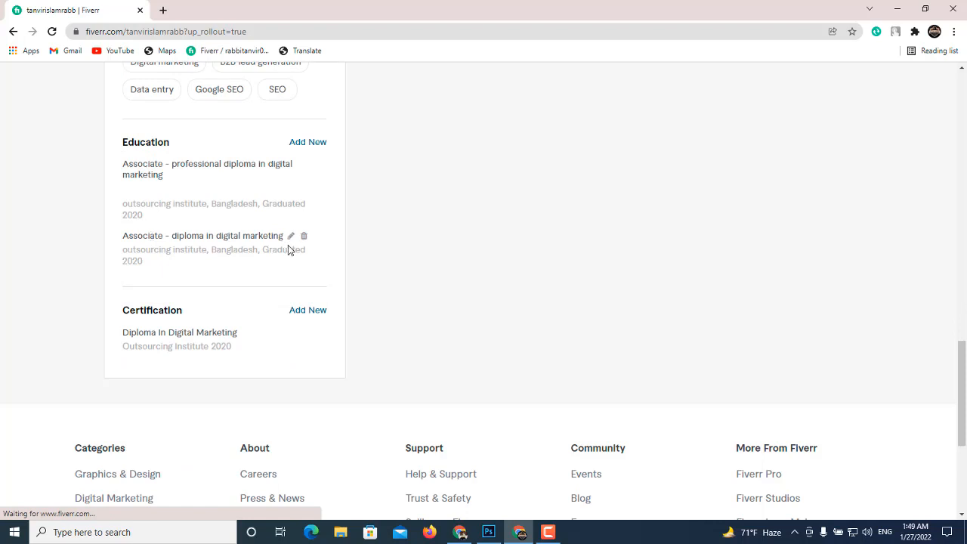
Delete the older "professional diploma in digital marketing" entry from the profile's education
scroll(222, 320, "down", 1)
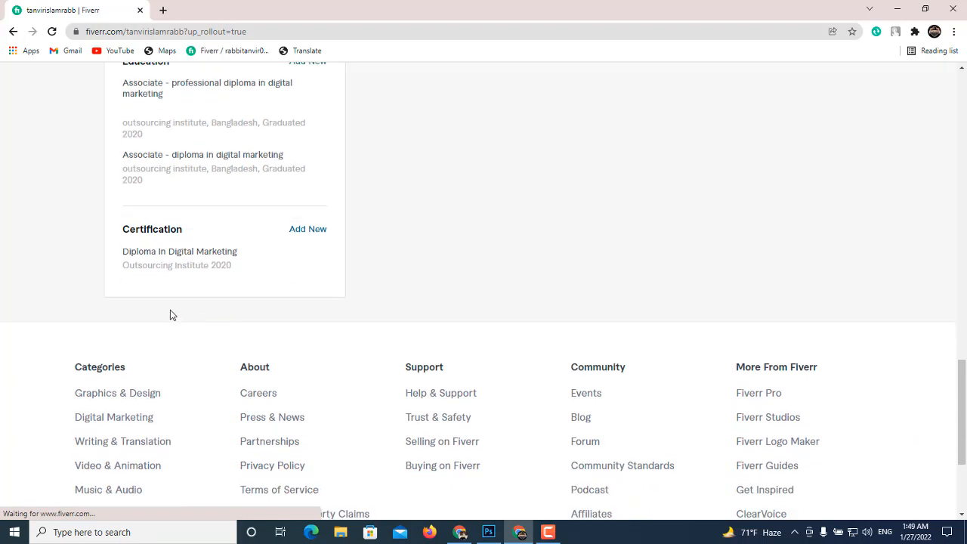
scroll(254, 268, "up", 2)
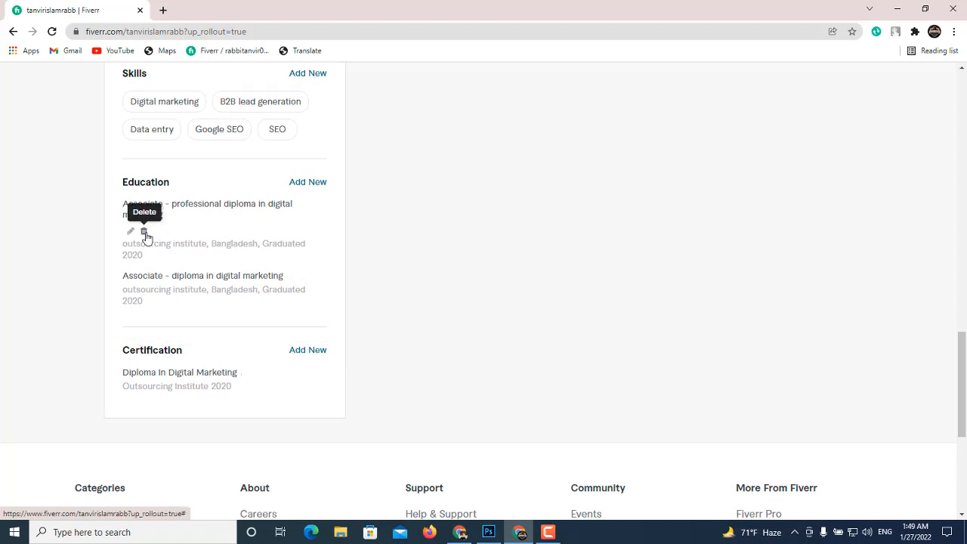
left_click(144, 233)
scroll(218, 336, "down", 1)
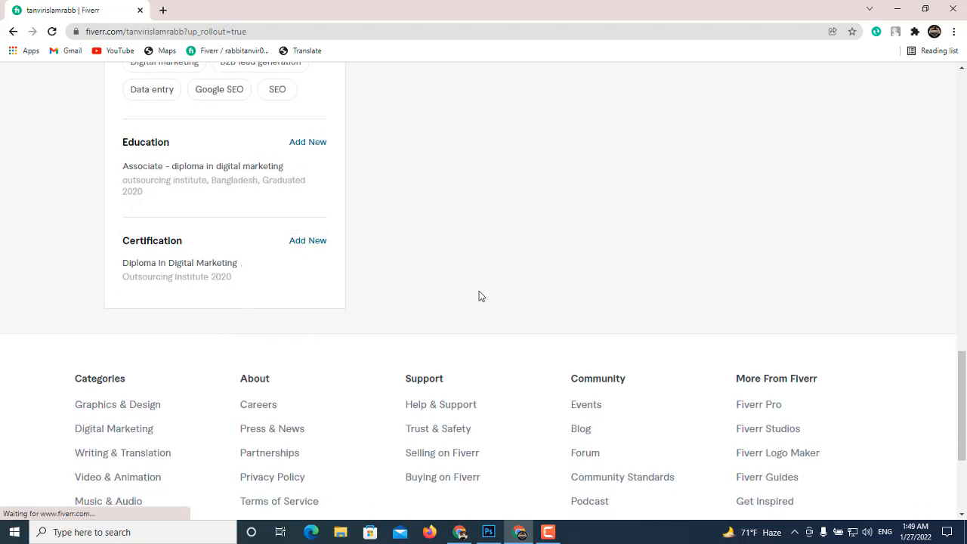
scroll(479, 291, "down", 1)
Open the seller onboarding form and continue past Personal Info, keeping the details as filled in
scroll(479, 291, "up", 4)
scroll(479, 291, "up", 10)
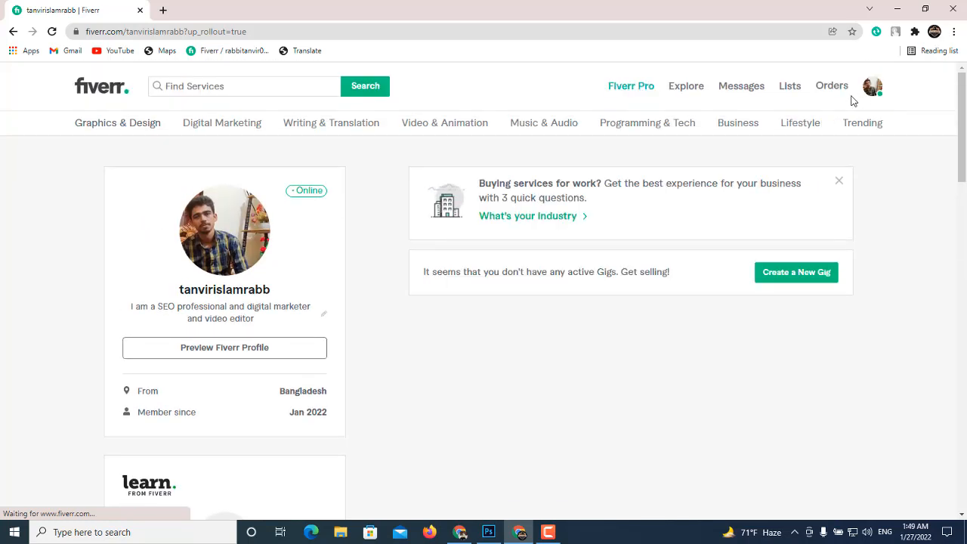
scroll(387, 337, "down", 1)
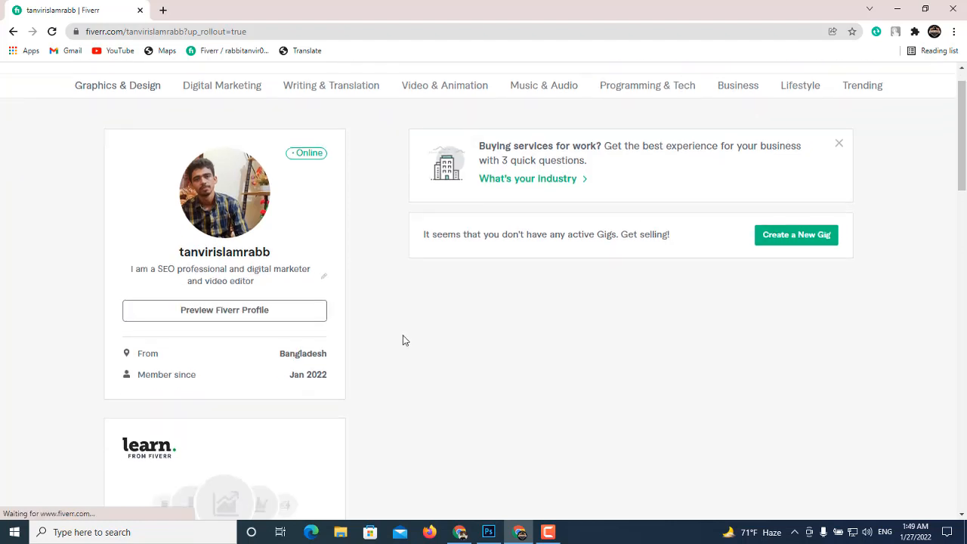
scroll(719, 249, "up", 1)
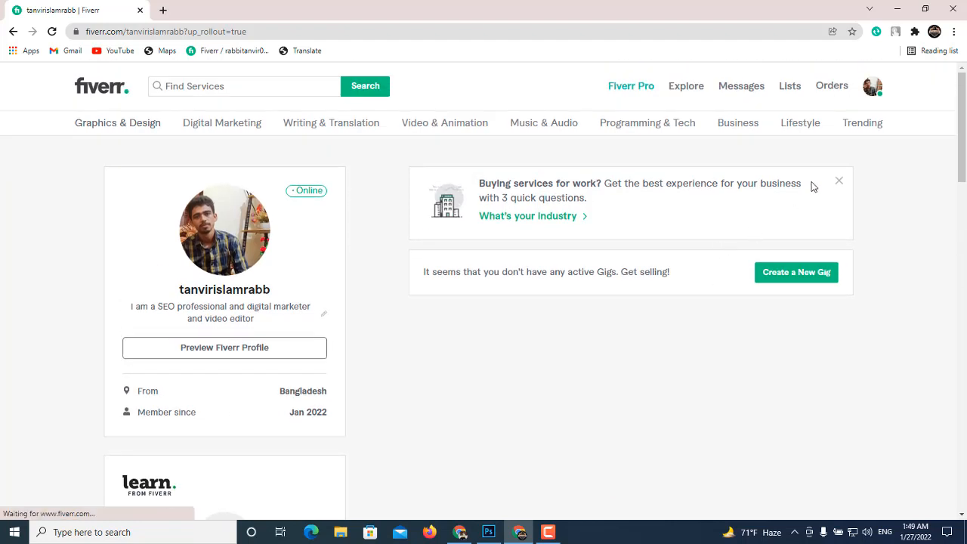
left_click(879, 92)
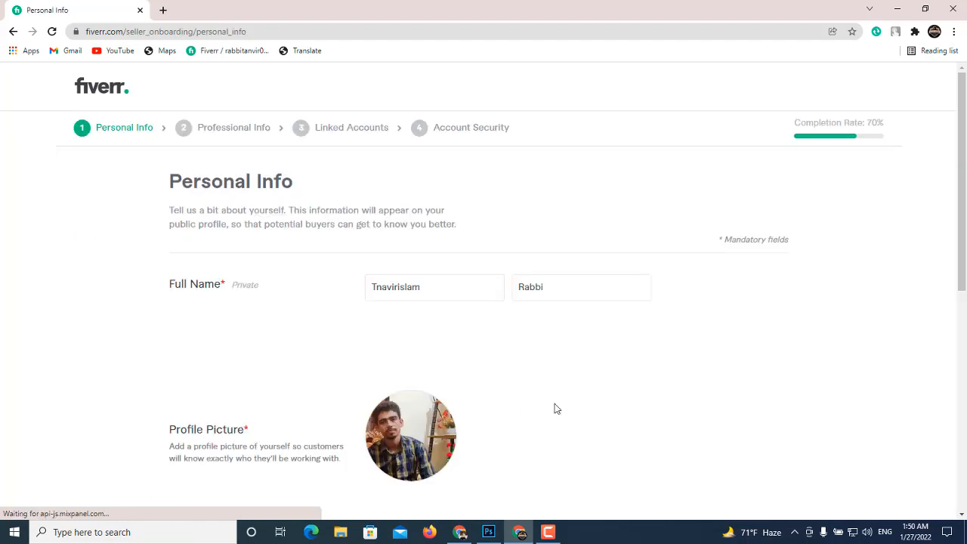
scroll(555, 408, "down", 11)
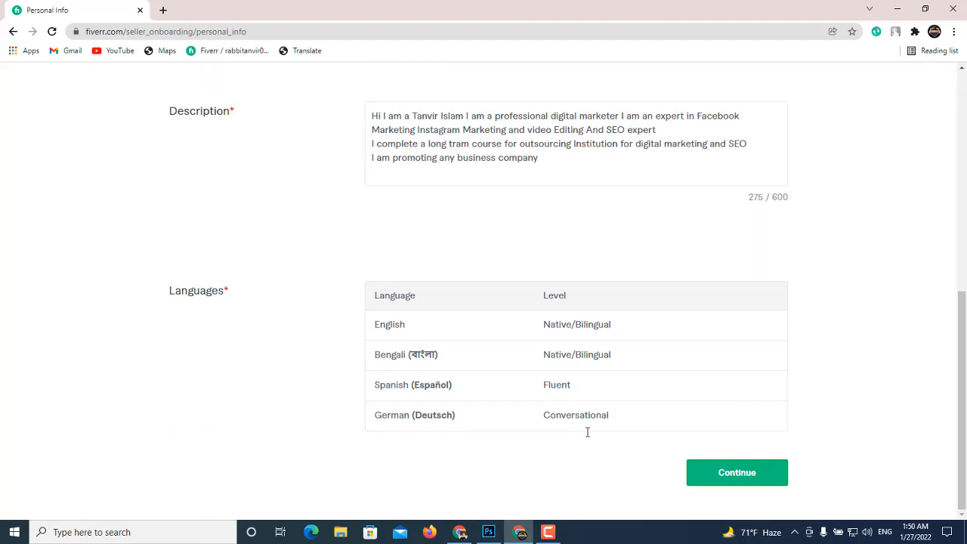
left_click(709, 475)
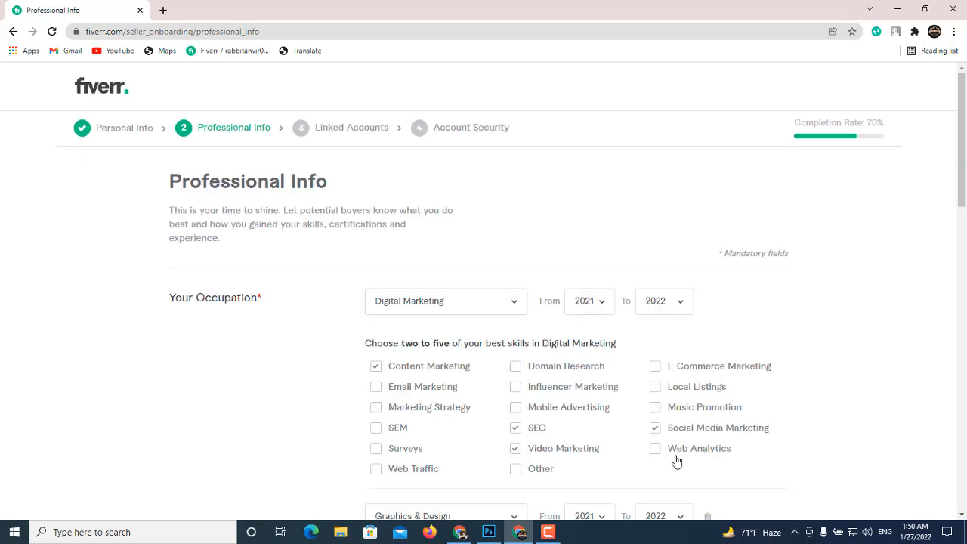
Continue through the Professional Info and Linked Accounts stages without adding a personal website or linking another account
scroll(676, 461, "down", 8)
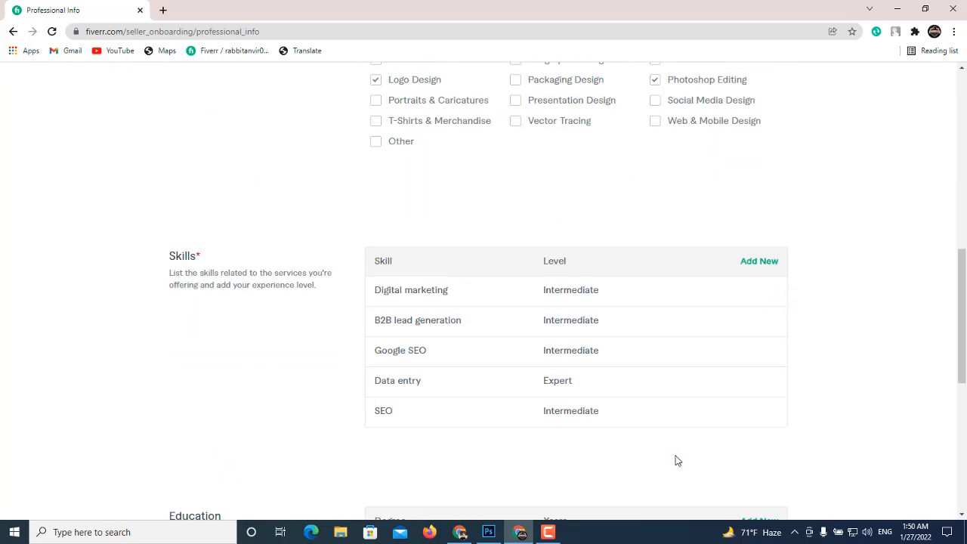
scroll(677, 461, "down", 5)
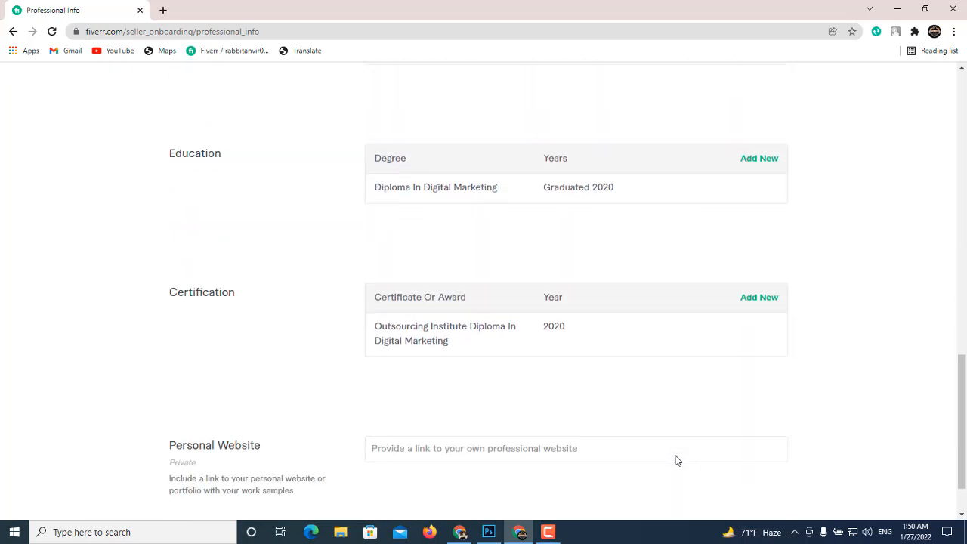
scroll(676, 461, "down", 1)
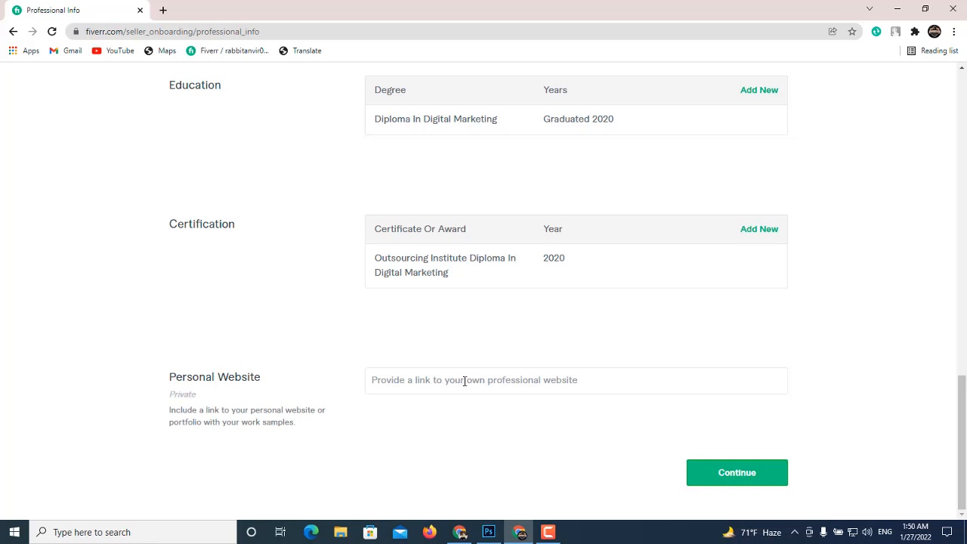
left_click(715, 482)
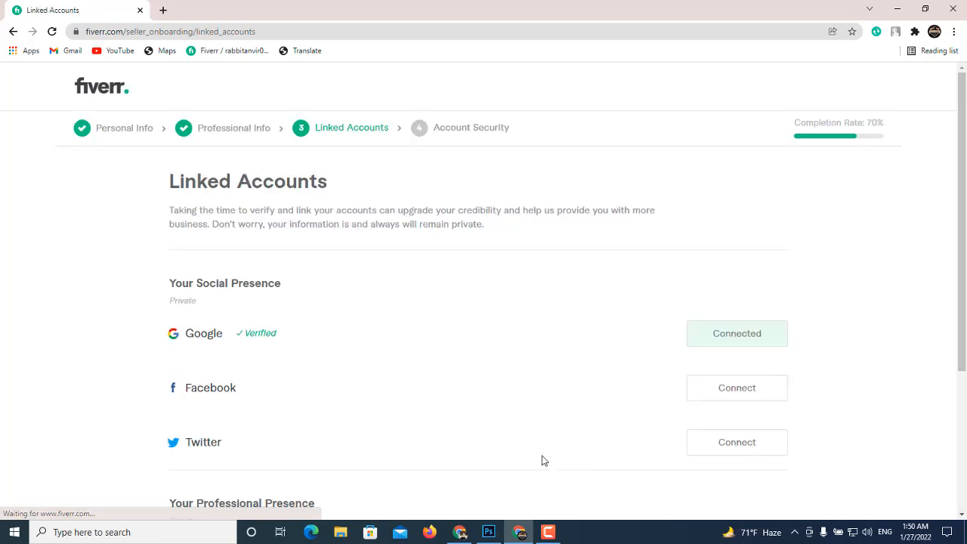
scroll(590, 406, "down", 3)
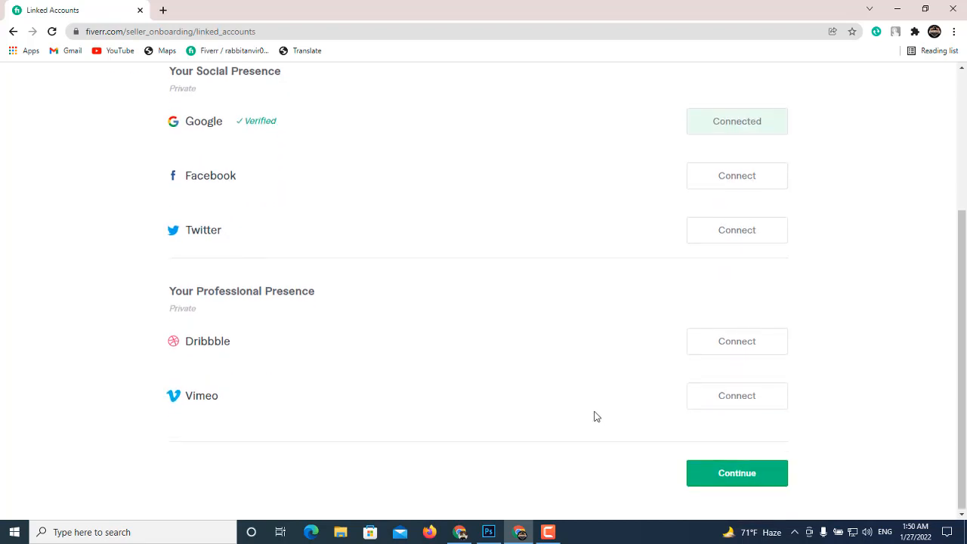
left_click(713, 474)
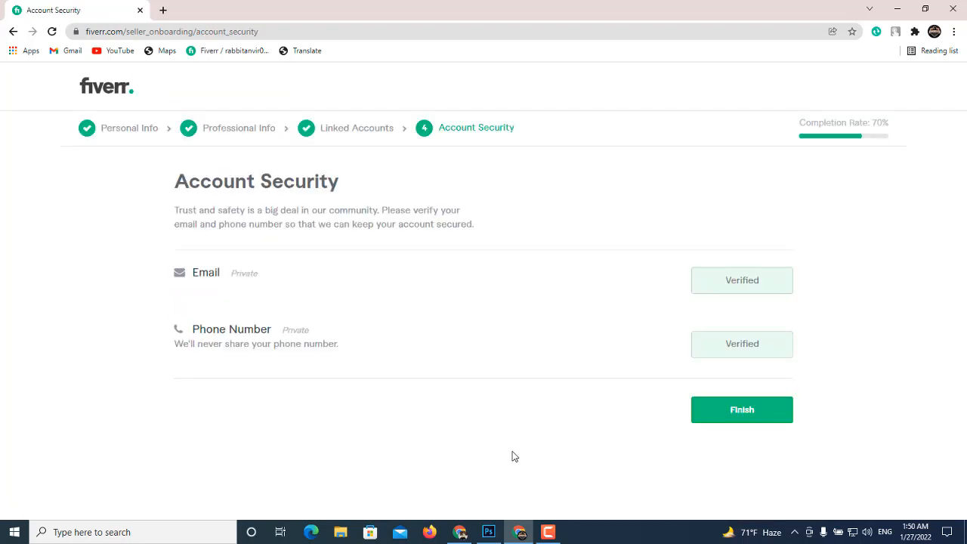
Finish the onboarding at the Account Security stage and proceed to the form for creating a new gig
left_click(731, 416)
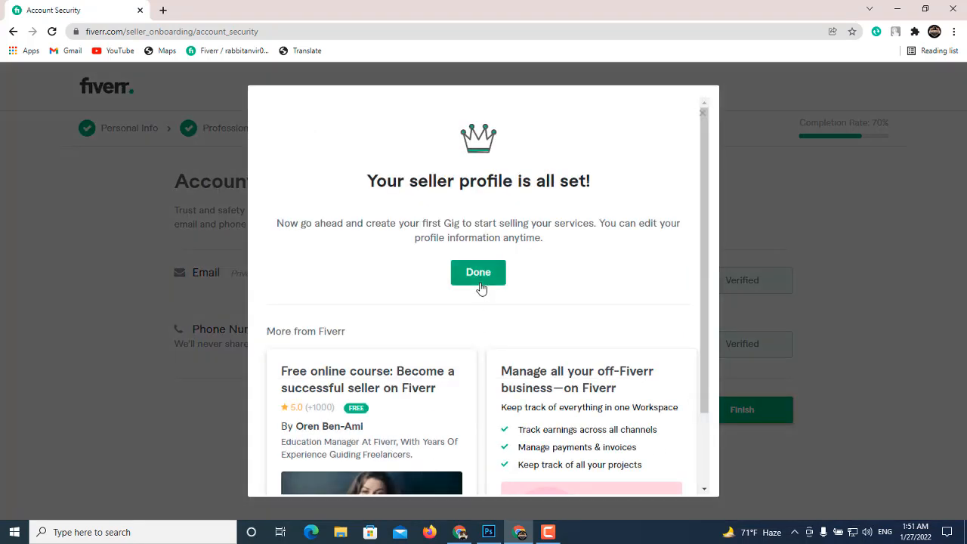
left_click(479, 278)
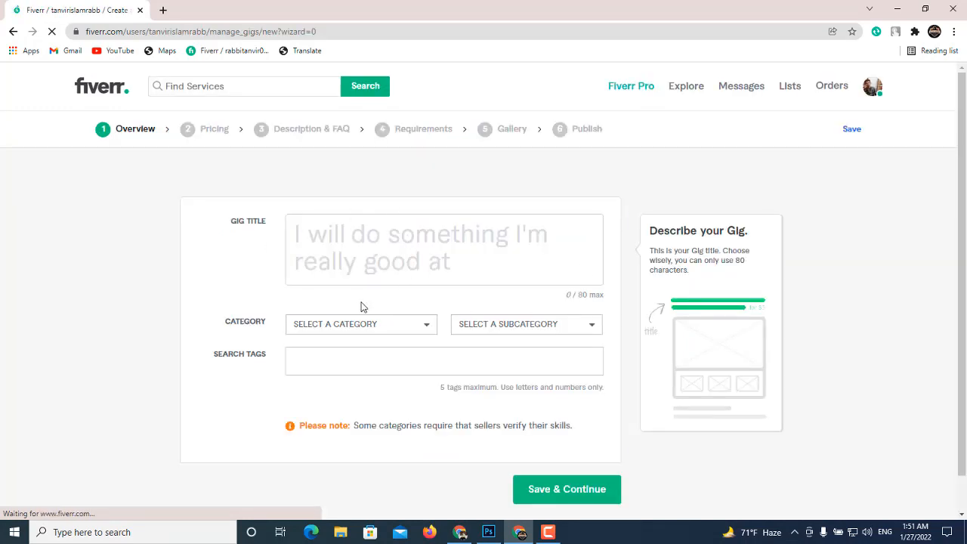
scroll(469, 288, "down", 1)
scroll(466, 293, "up", 1)
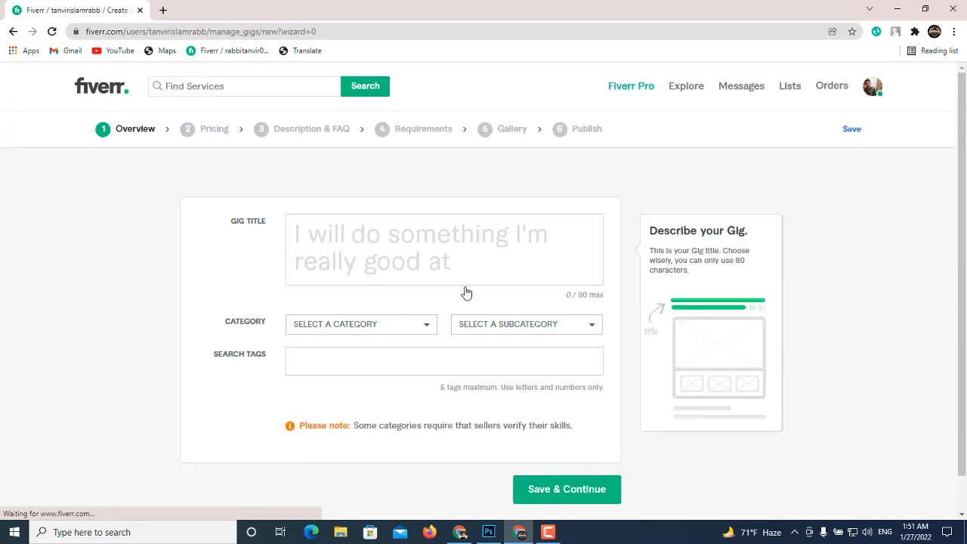